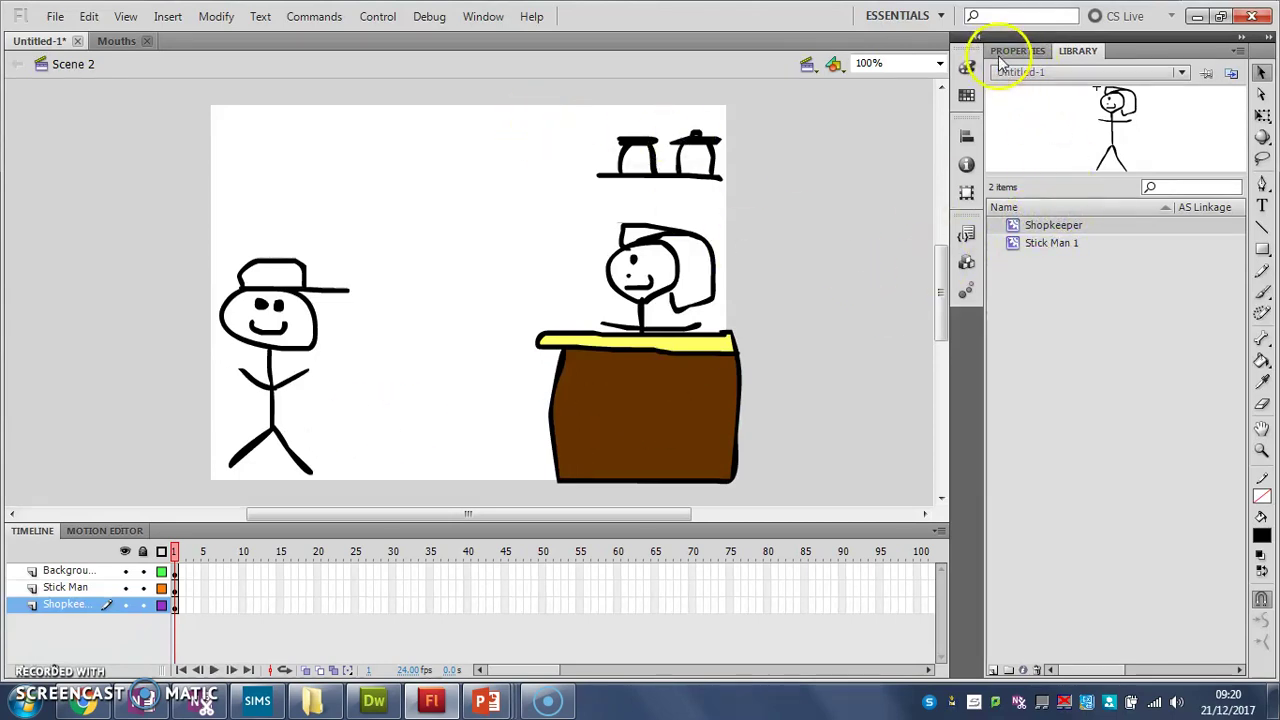
- Check the document properties and preview the Stick Man 1 and Shopkeeper symbols in the Library
left_click(1030, 52)
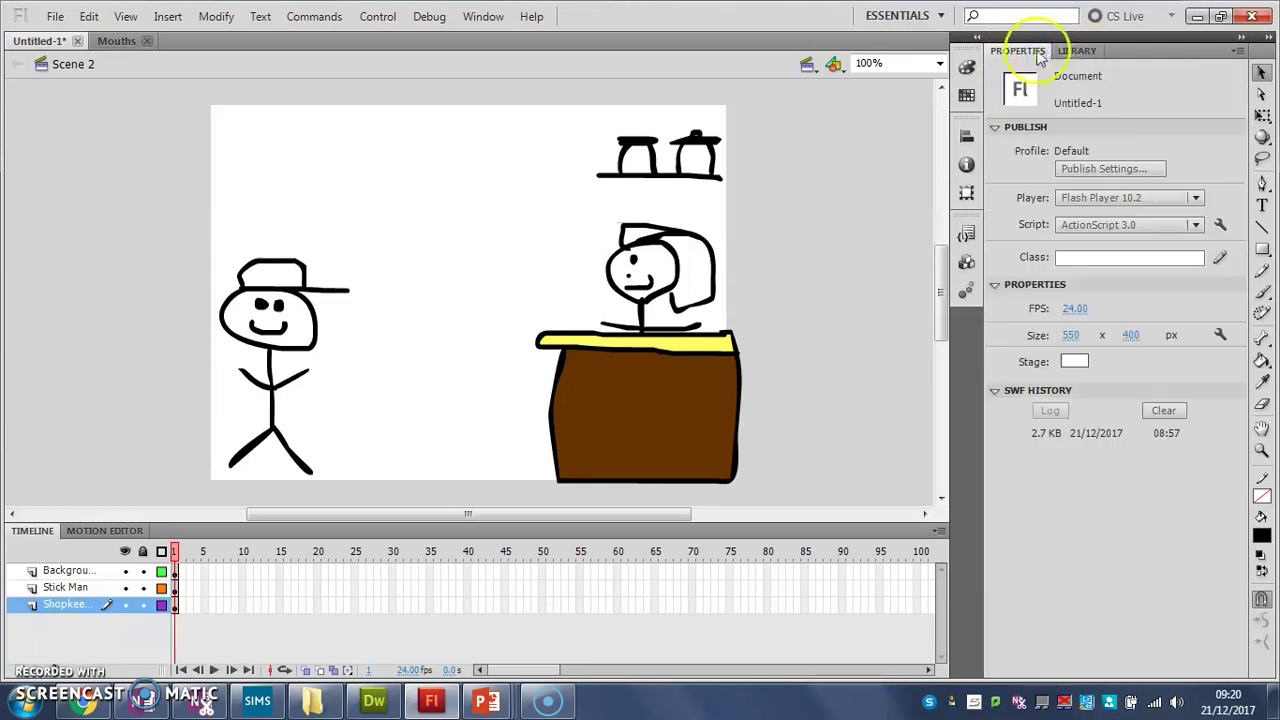
left_click(1075, 52)
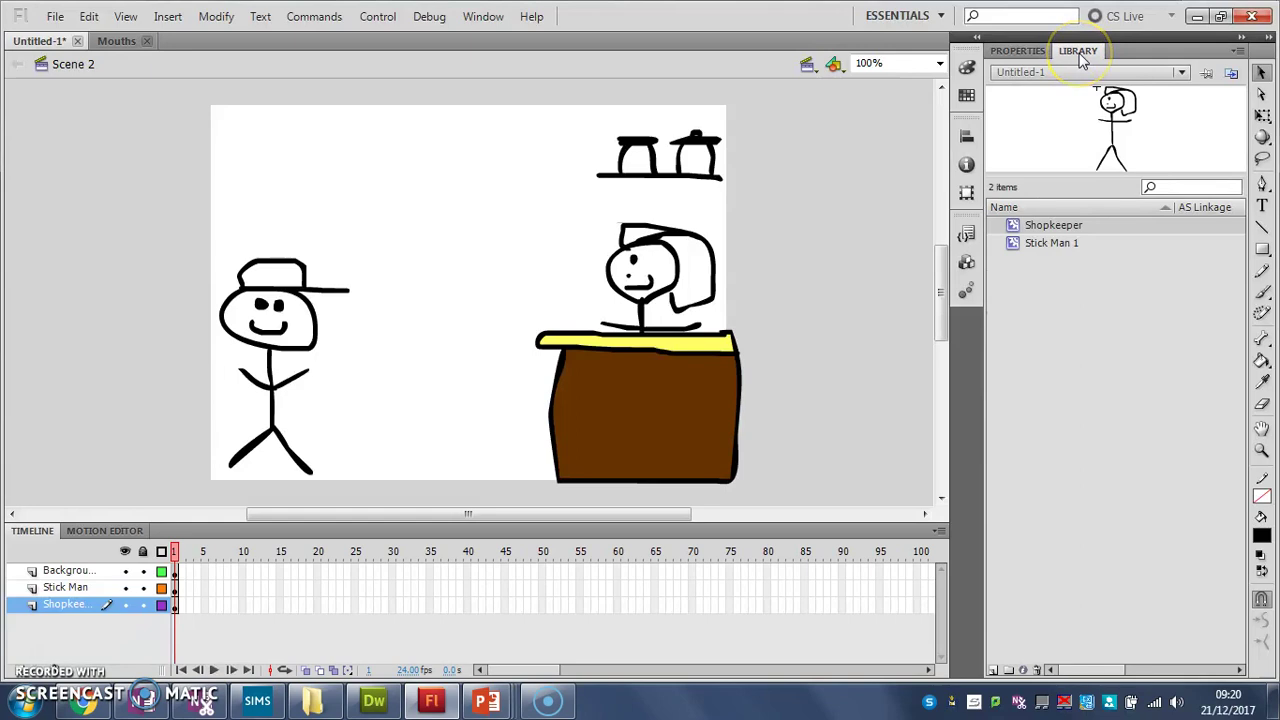
left_click(1037, 248)
left_click(1043, 226)
left_click(1040, 242)
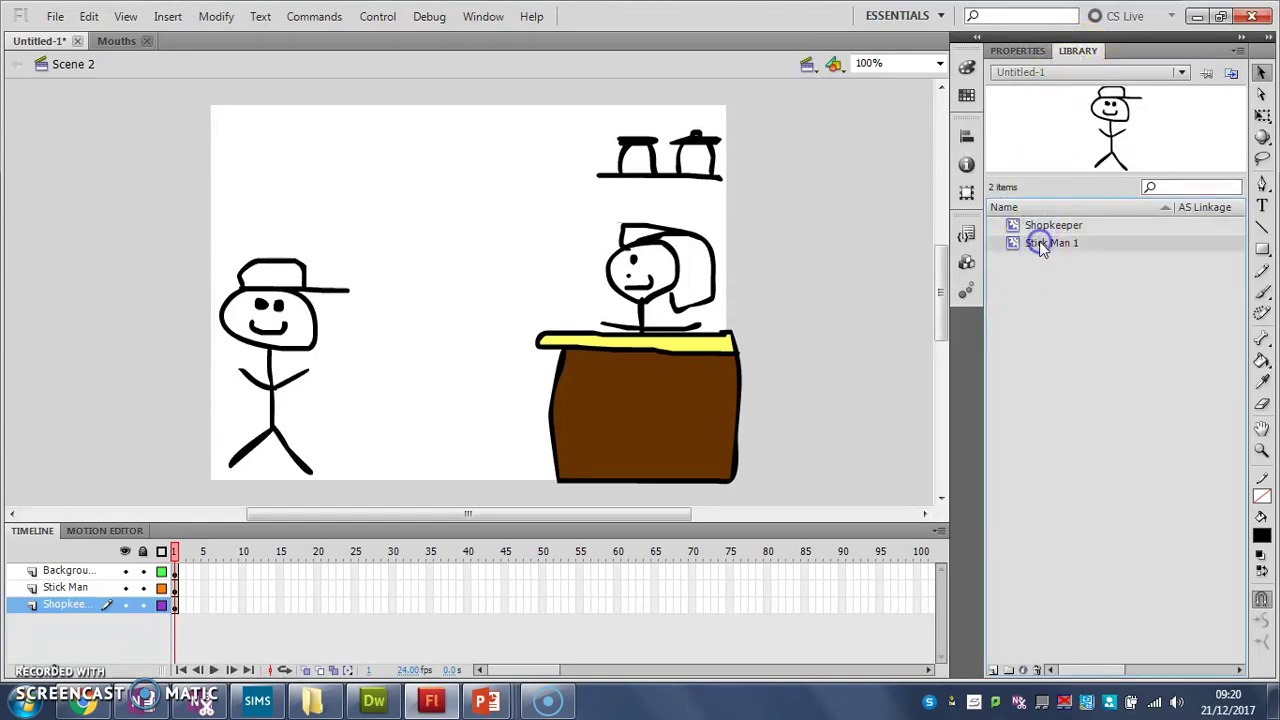
left_click(1042, 227)
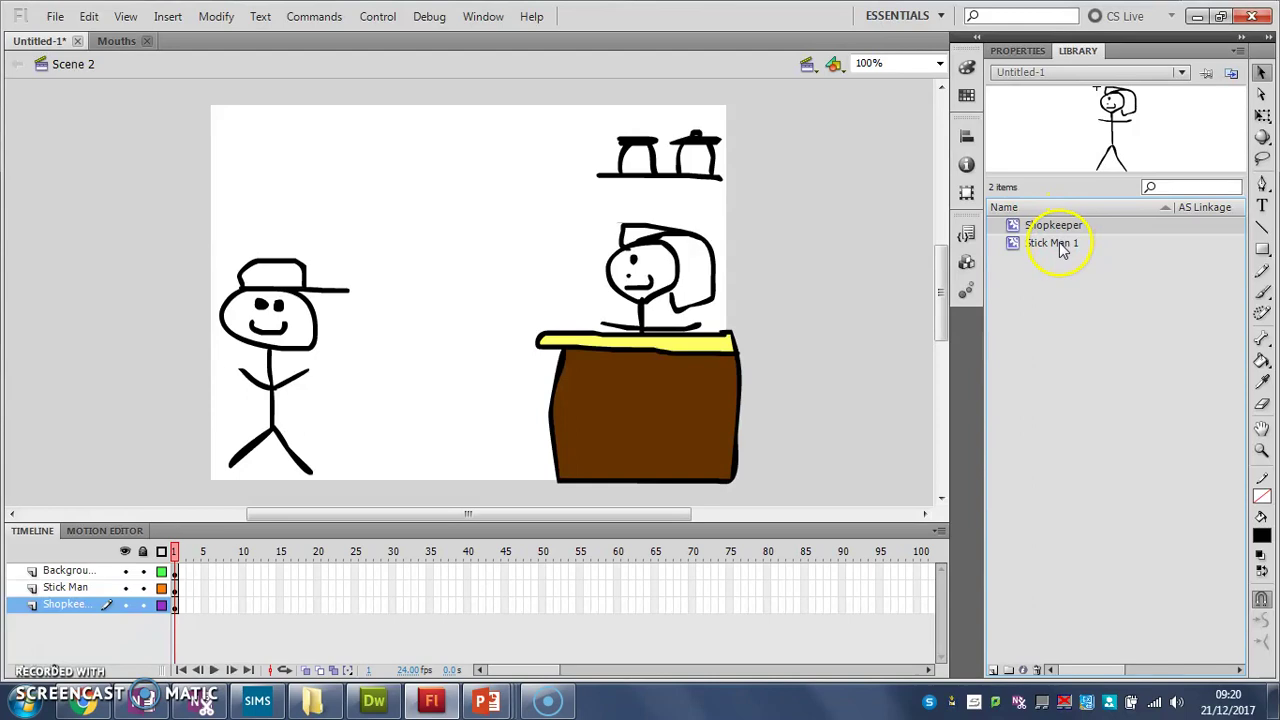
left_click(1062, 248)
left_click(1062, 228)
left_click(1074, 106)
left_click(1083, 280)
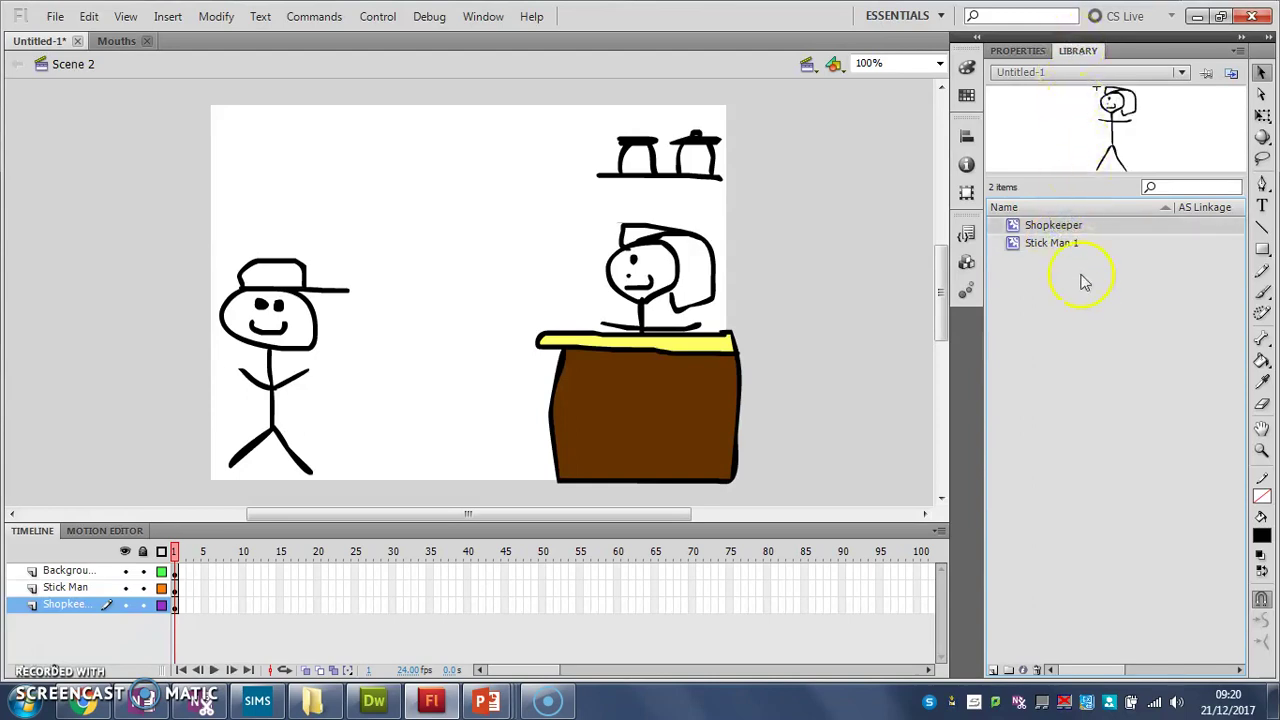
- Look through the list of panels and close it without changing anything
left_click(483, 16)
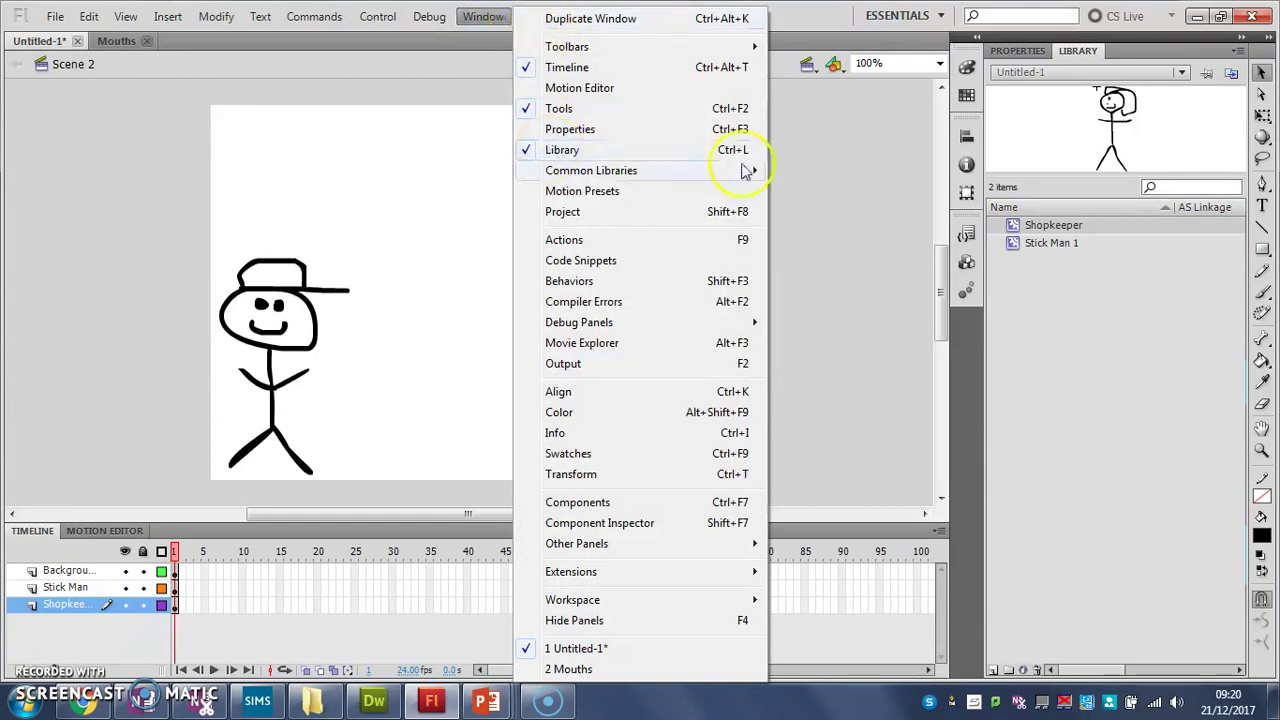
left_click(836, 172)
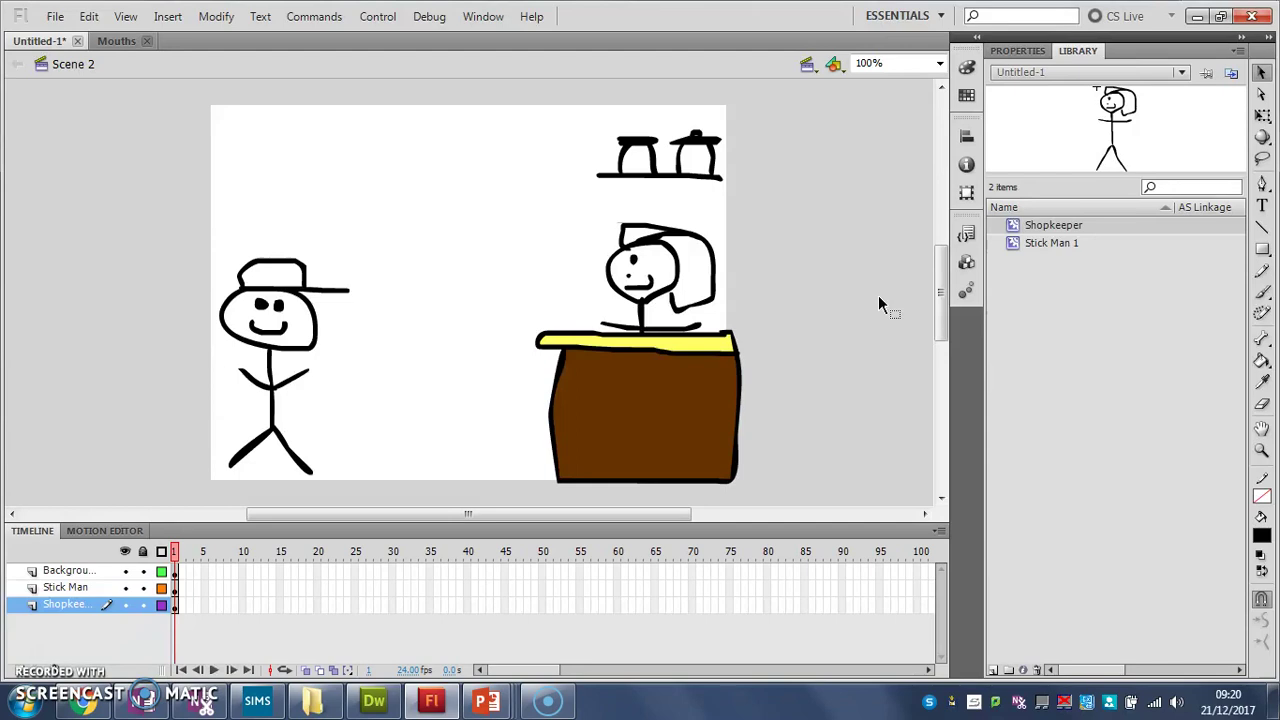
left_click(704, 250)
left_click(330, 372)
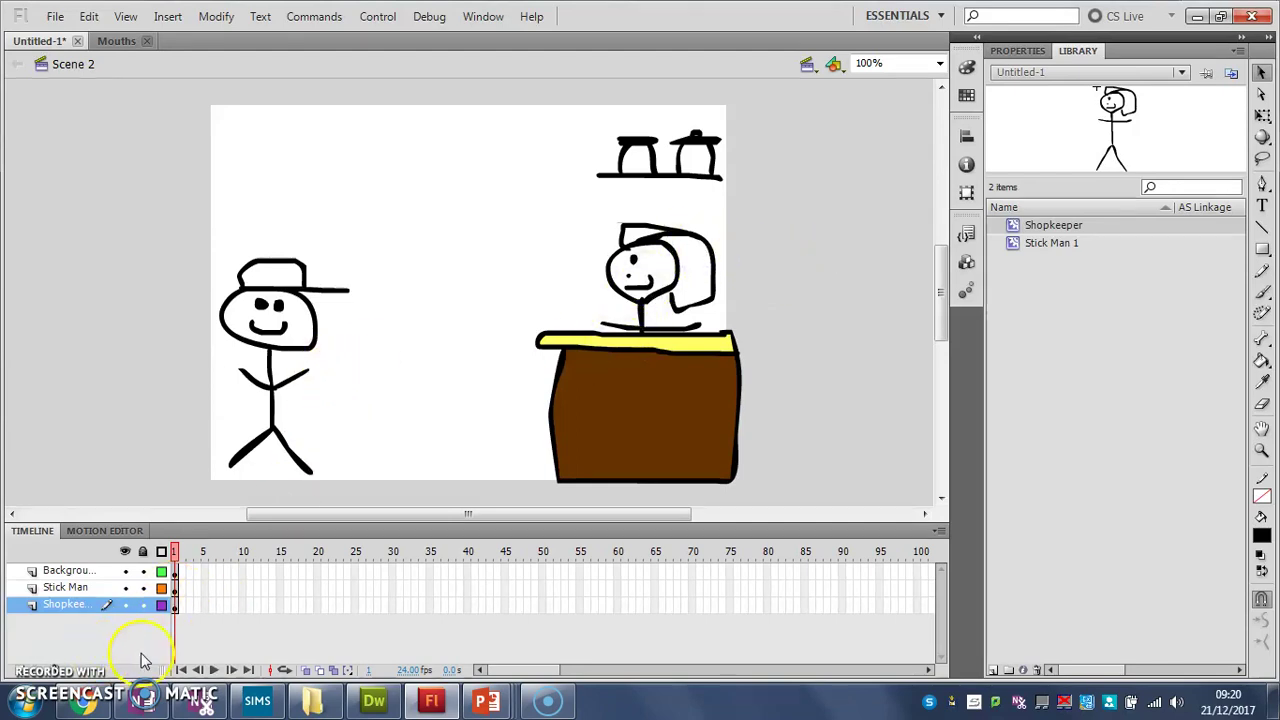
- Add a layer named 'Stick man 2' above Shopkeeper and select Stick Man 1 in the Library
left_click(19, 677)
double_click(58, 605)
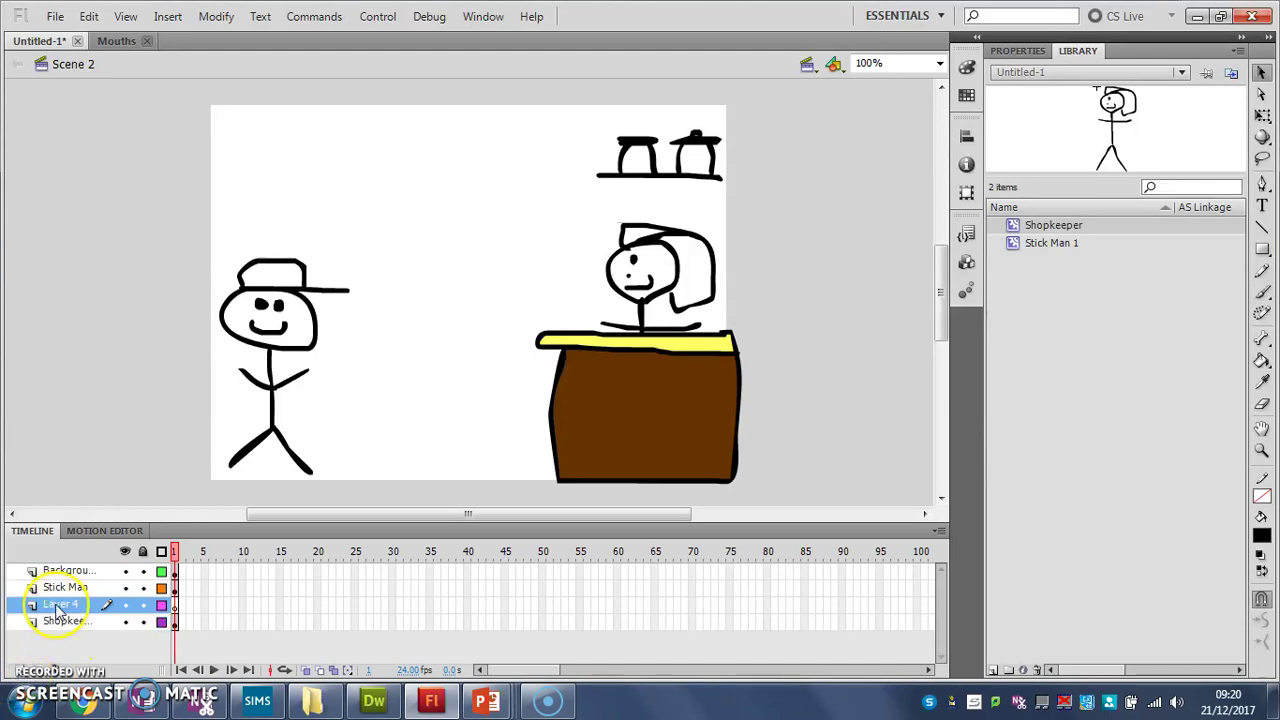
double_click(58, 605)
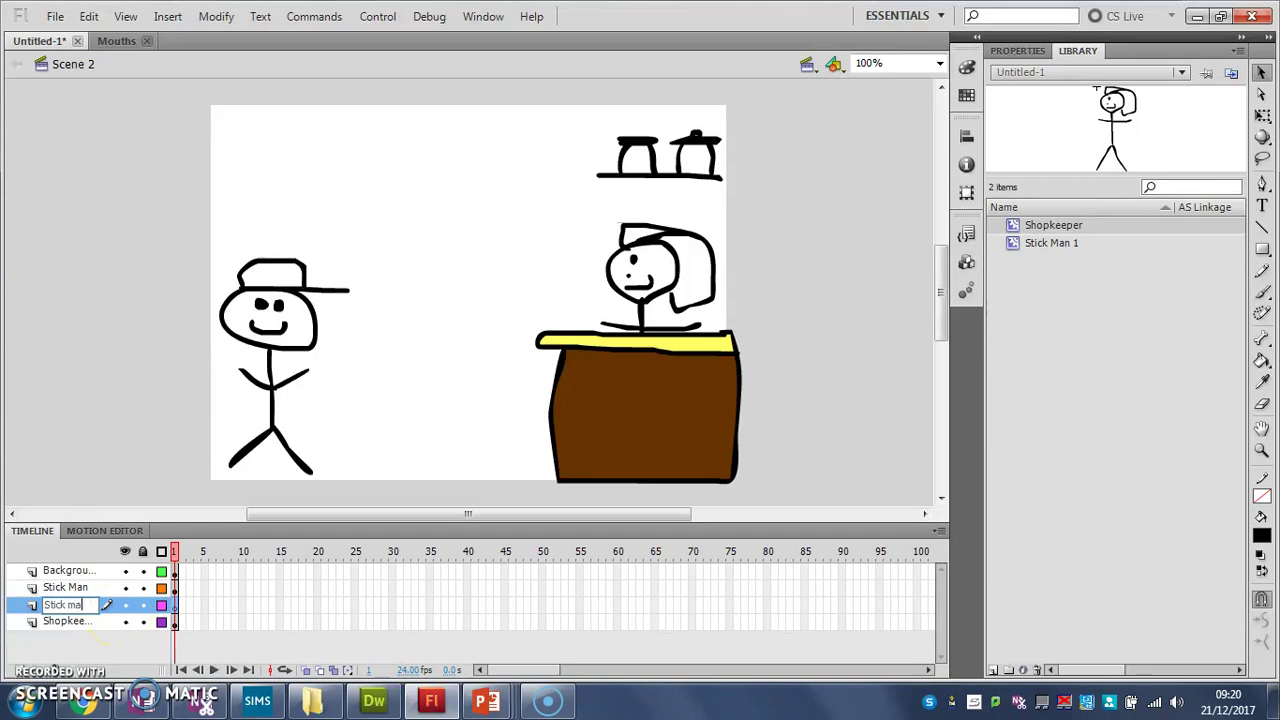
left_click(63, 481)
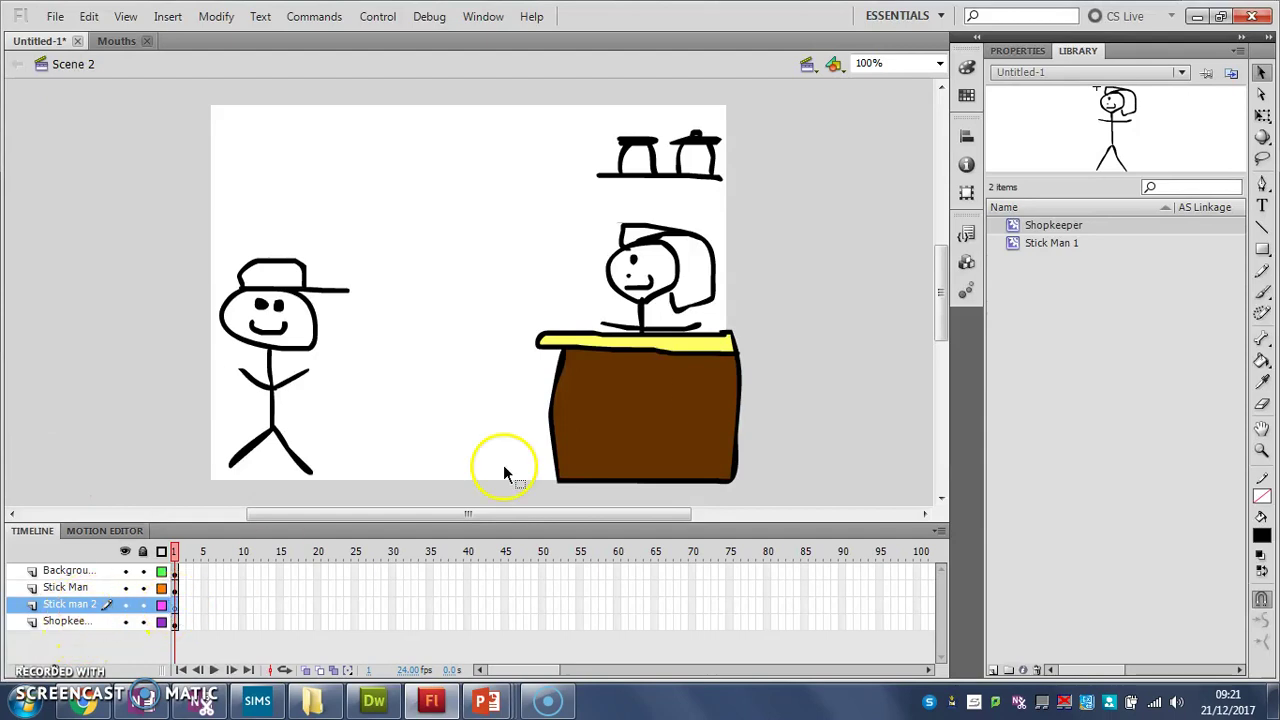
left_click(1047, 248)
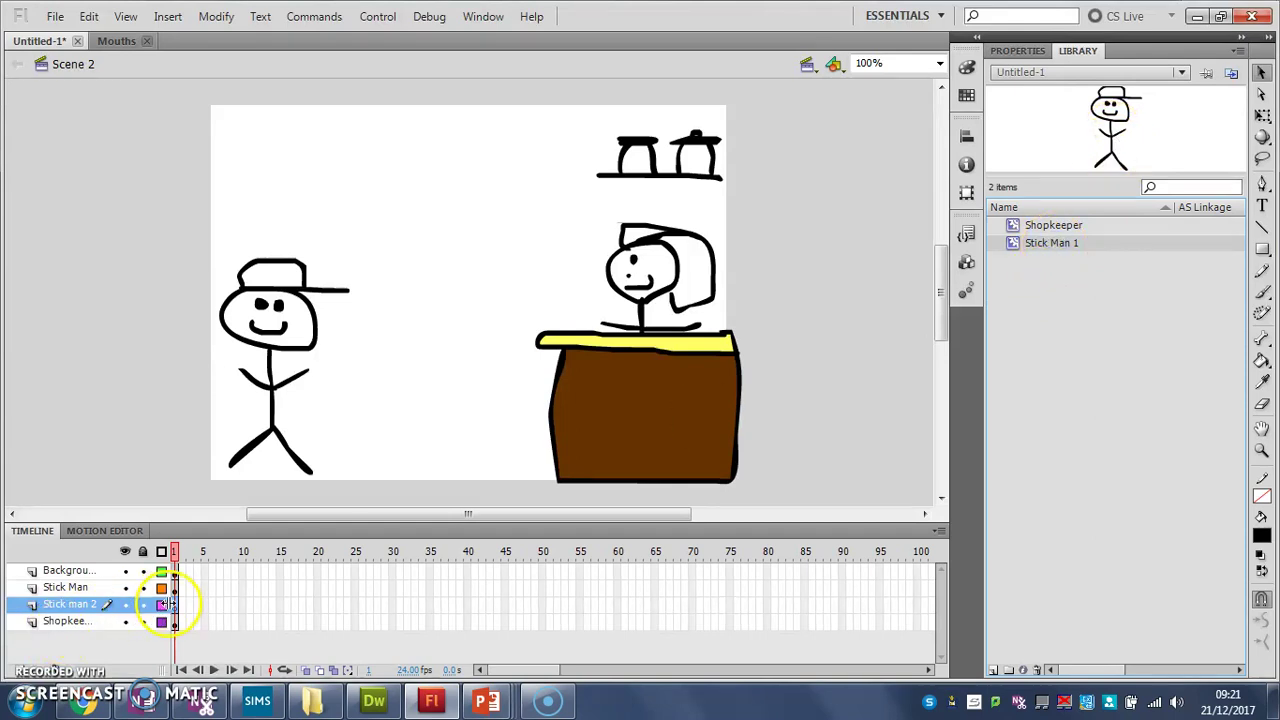
- Drag a Stick Man 1 copy between the first stick man and the counter, then select the left stick man
left_click_drag(1047, 250, 443, 354)
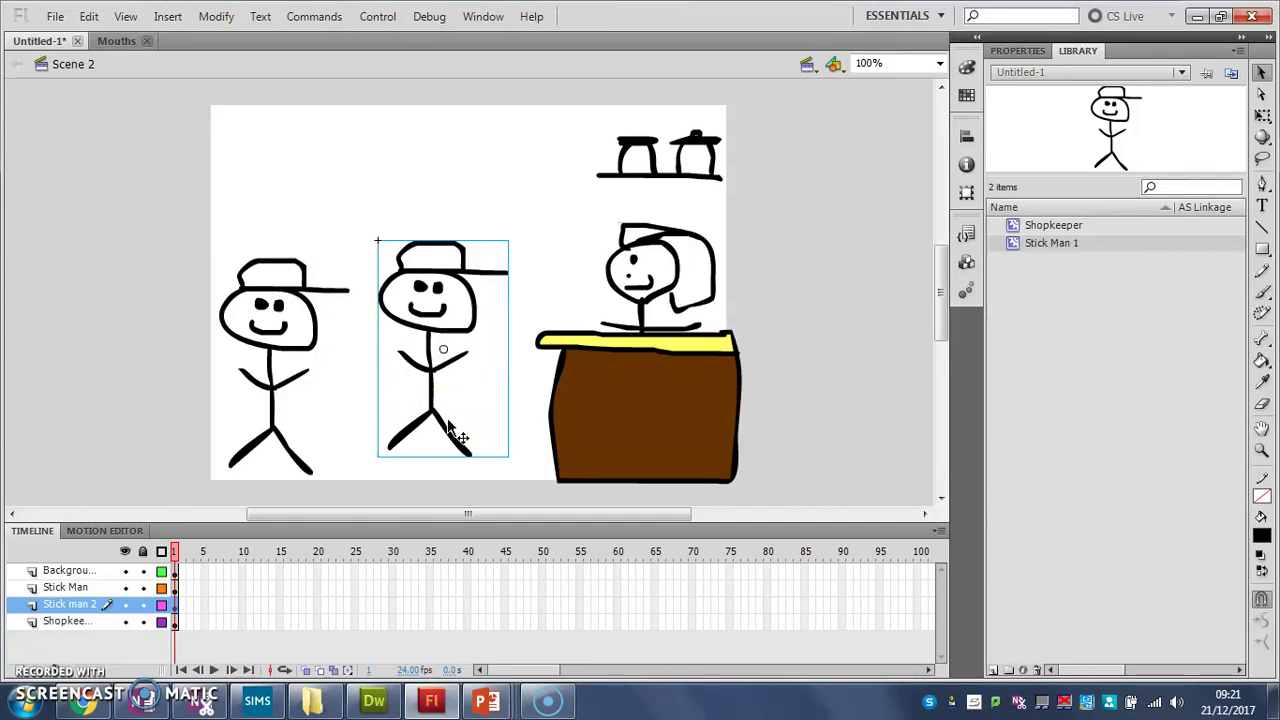
left_click(891, 377)
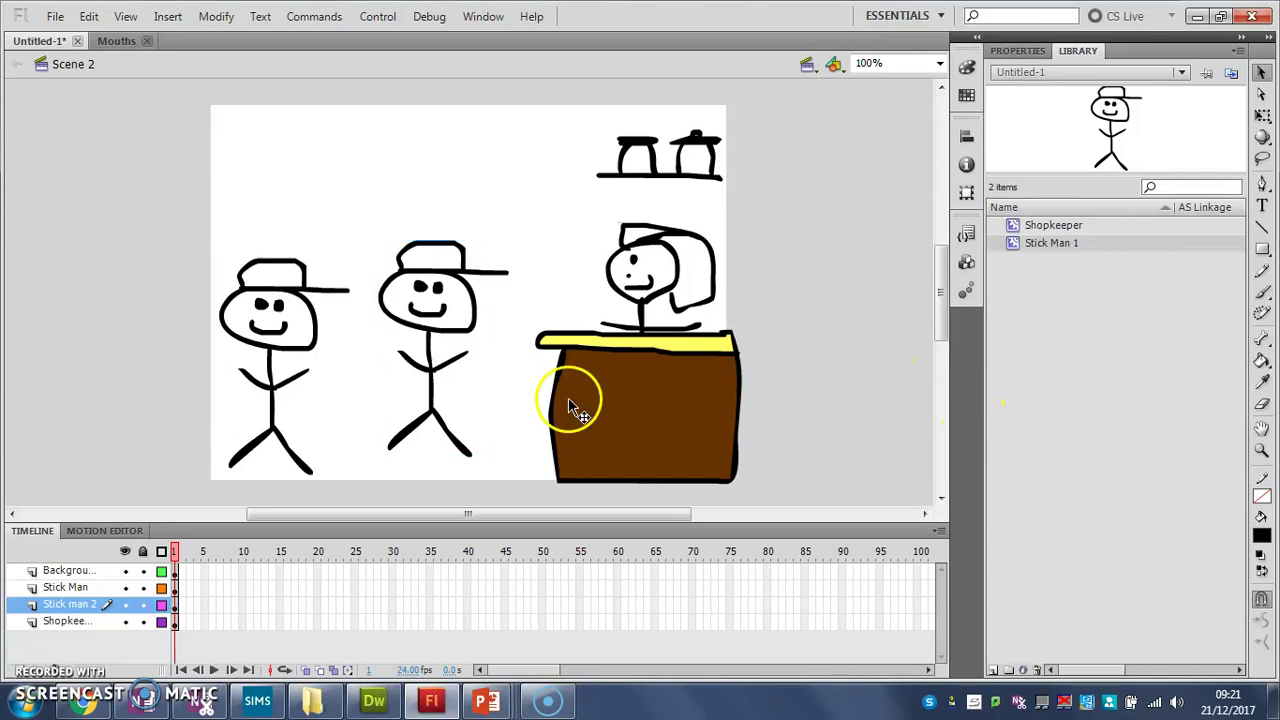
left_click(287, 355)
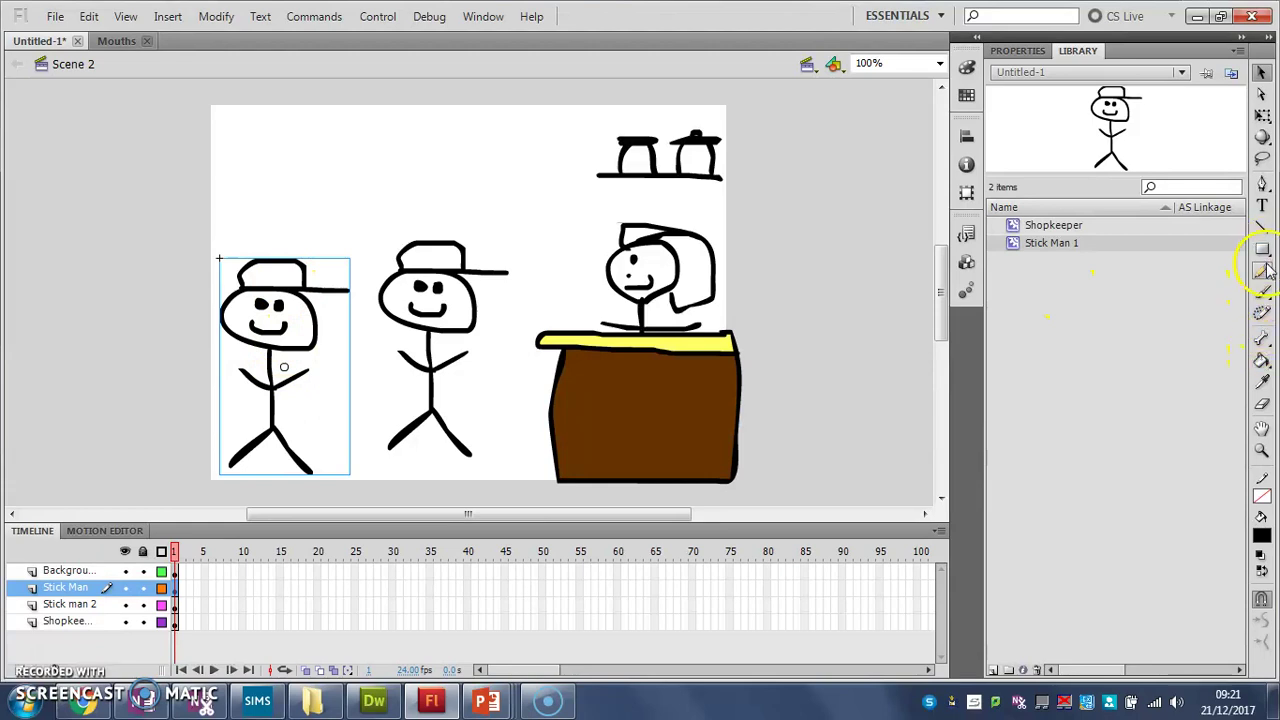
- Try the Paint Bucket on the left stick man's hat, then return to Selection and show the Library
left_click(1262, 362)
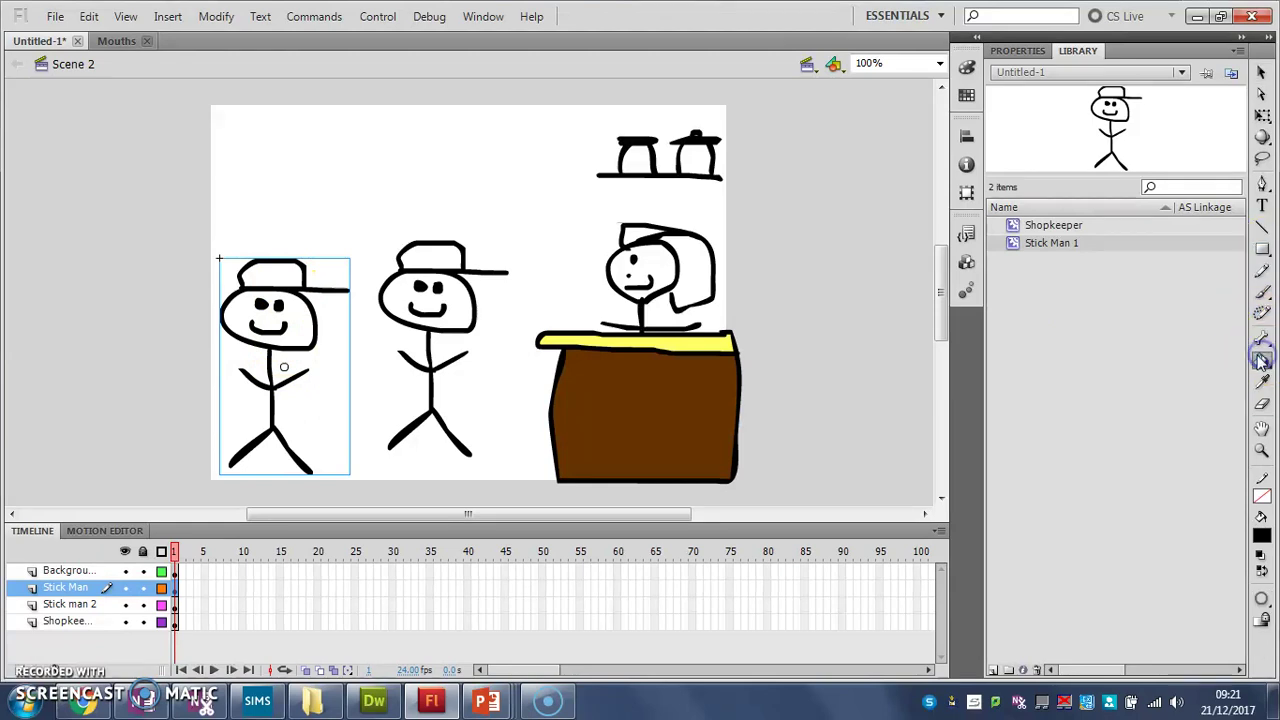
left_click(1018, 51)
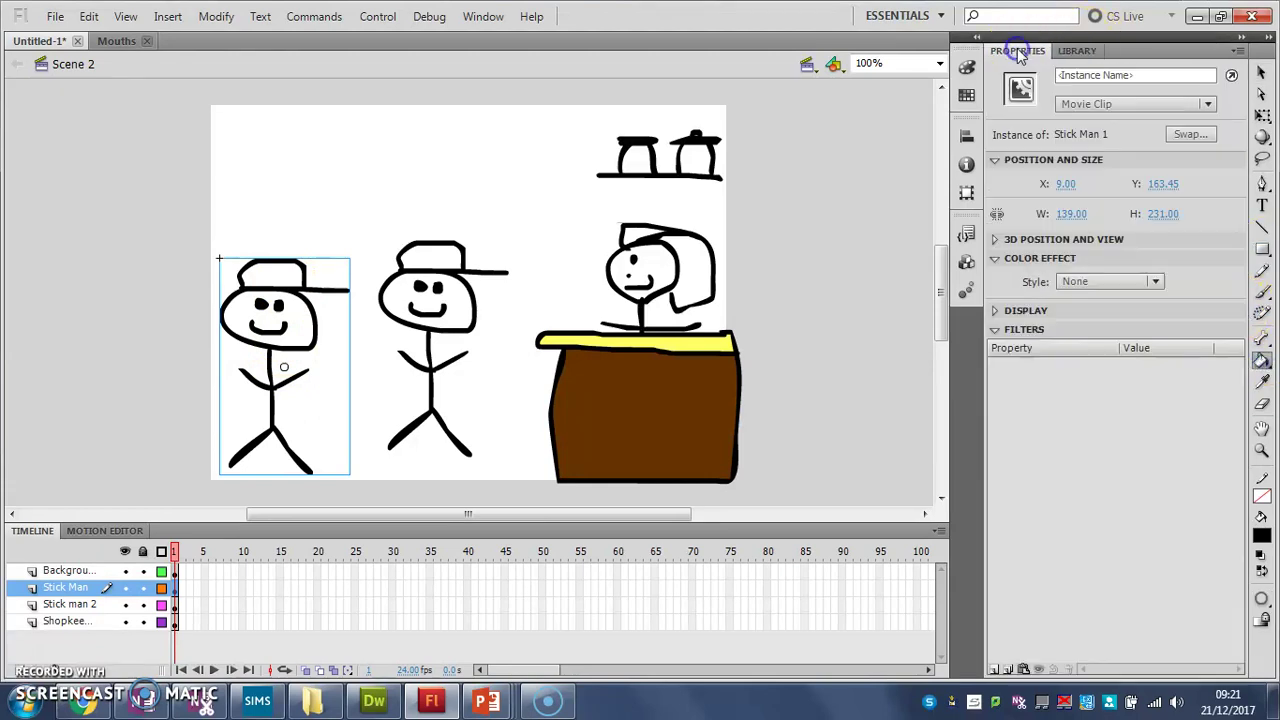
left_click(1262, 366)
left_click(1100, 364)
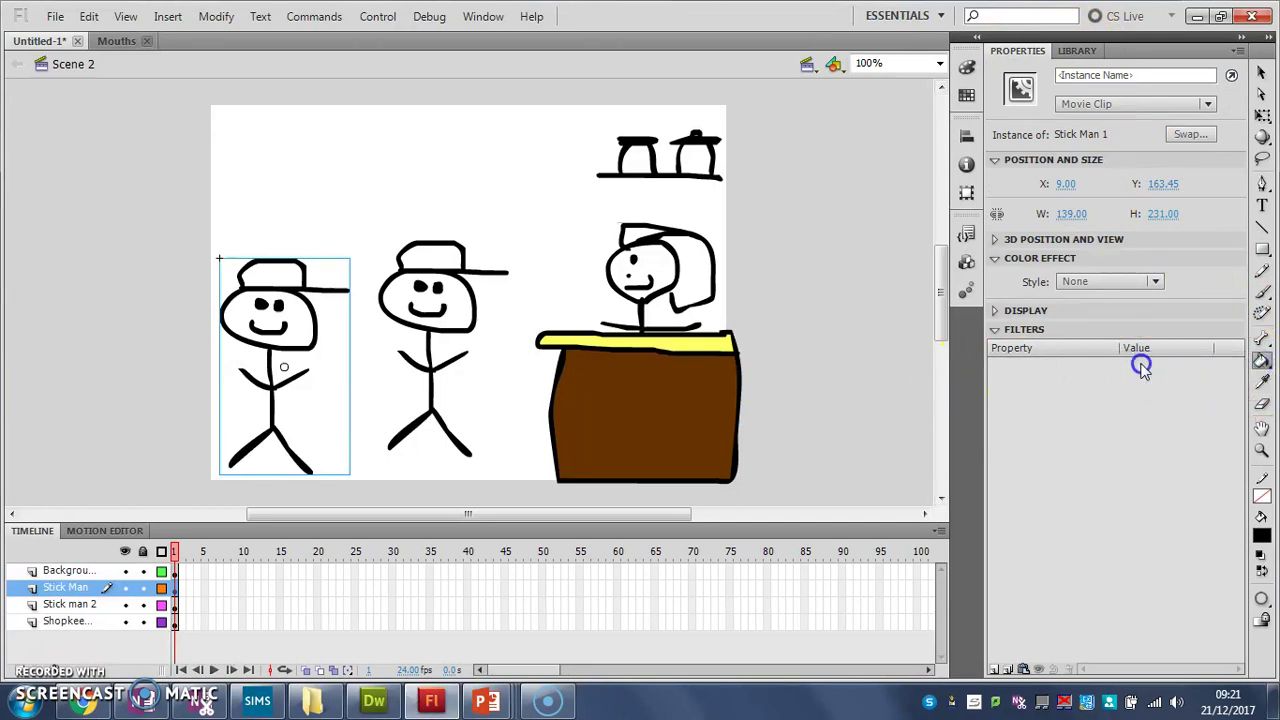
left_click(270, 268)
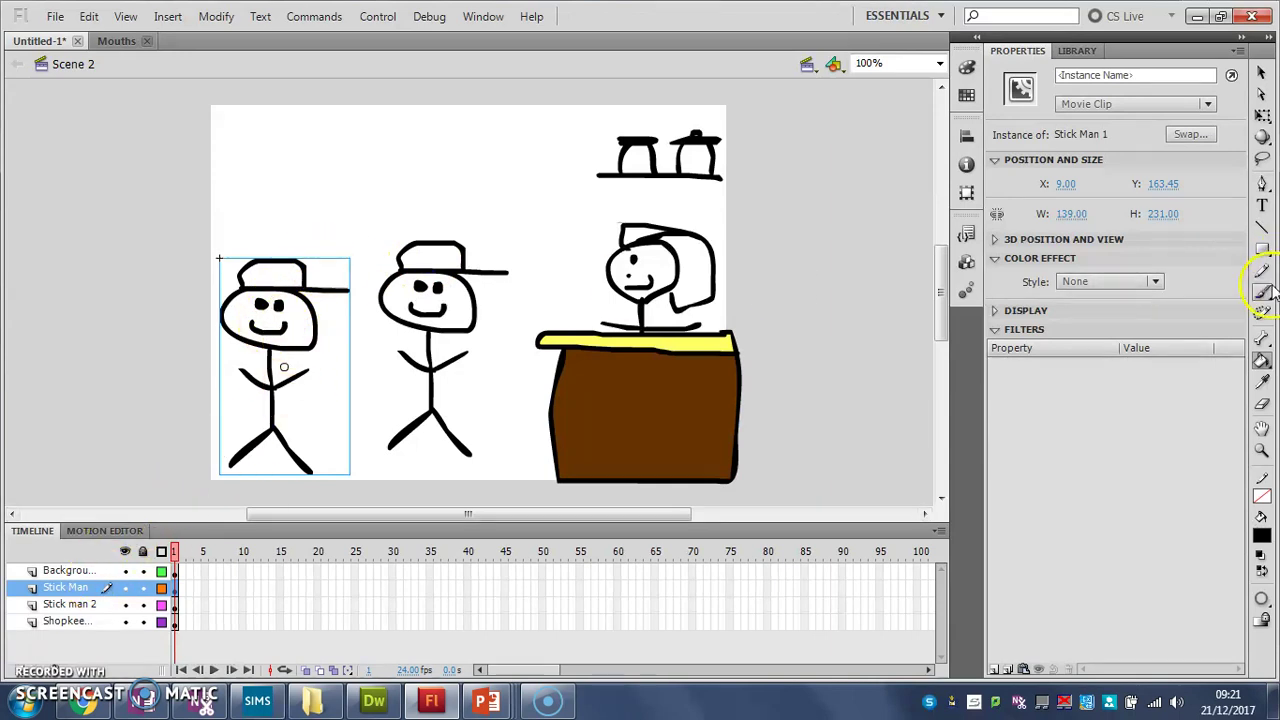
left_click(1262, 362)
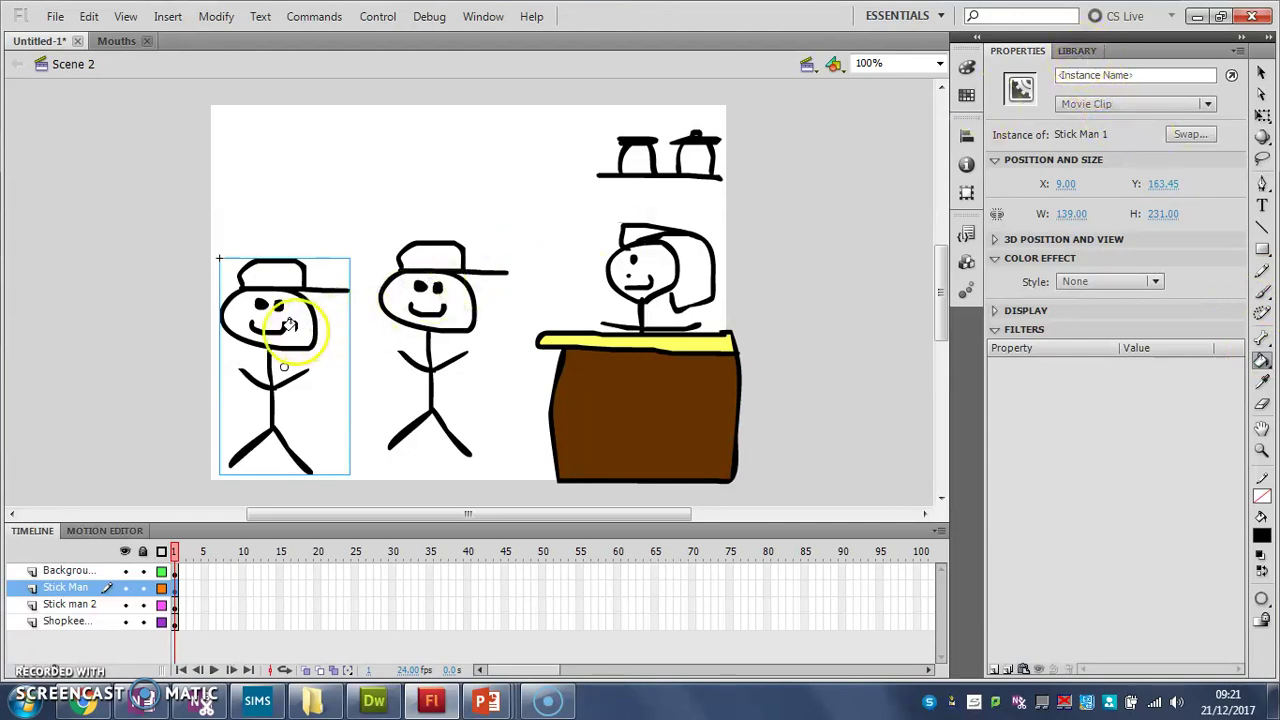
left_click(1263, 75)
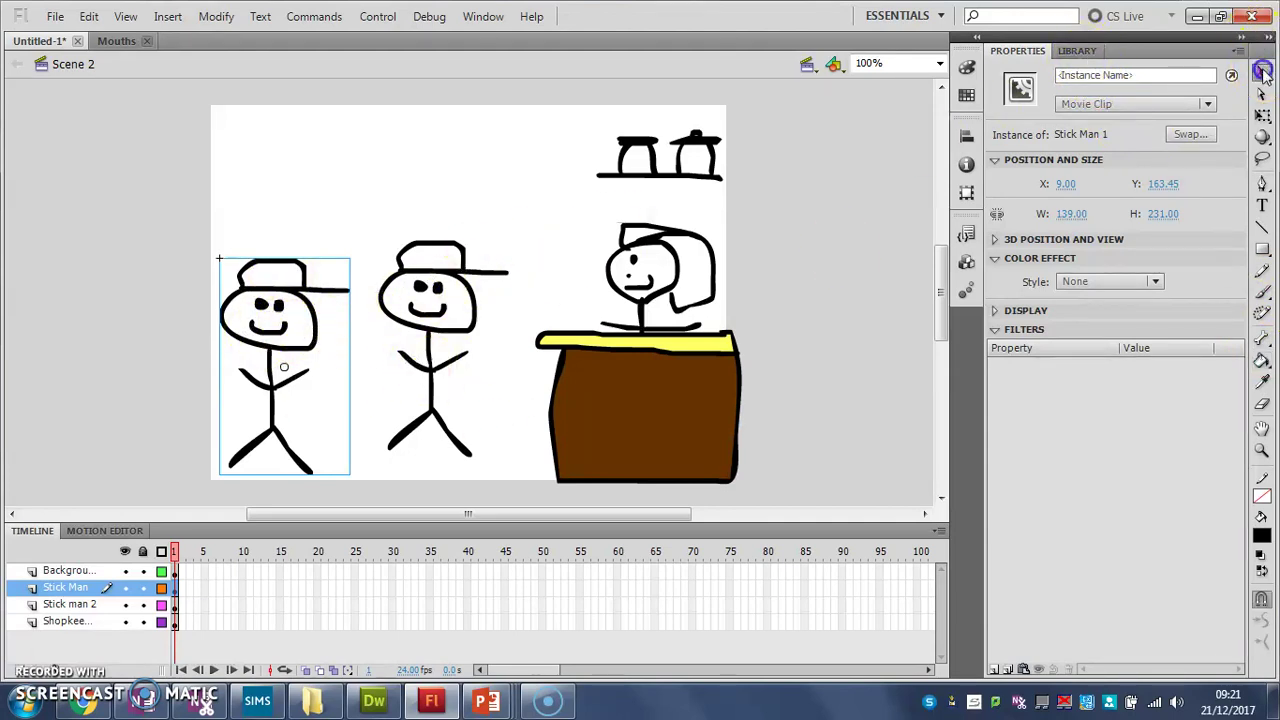
left_click(1077, 51)
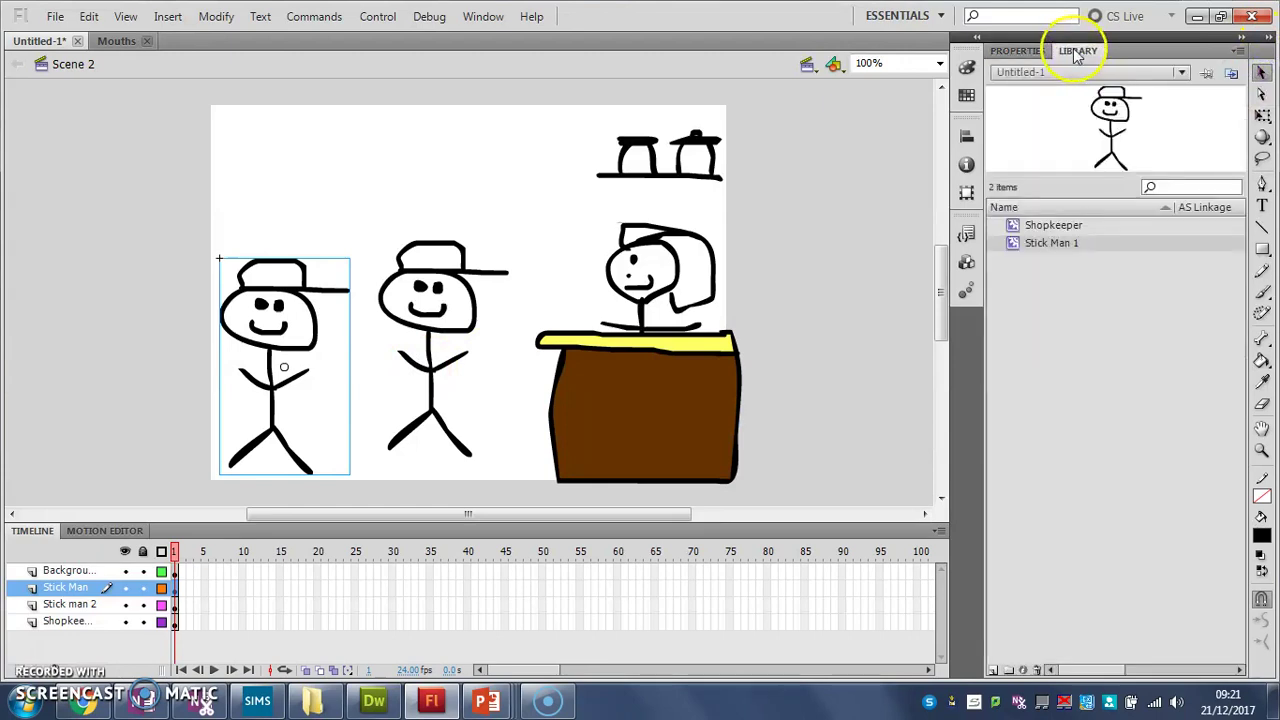
- Edit Stick Man 1 in place, try a red fill colour, then undo that change
double_click(265, 345)
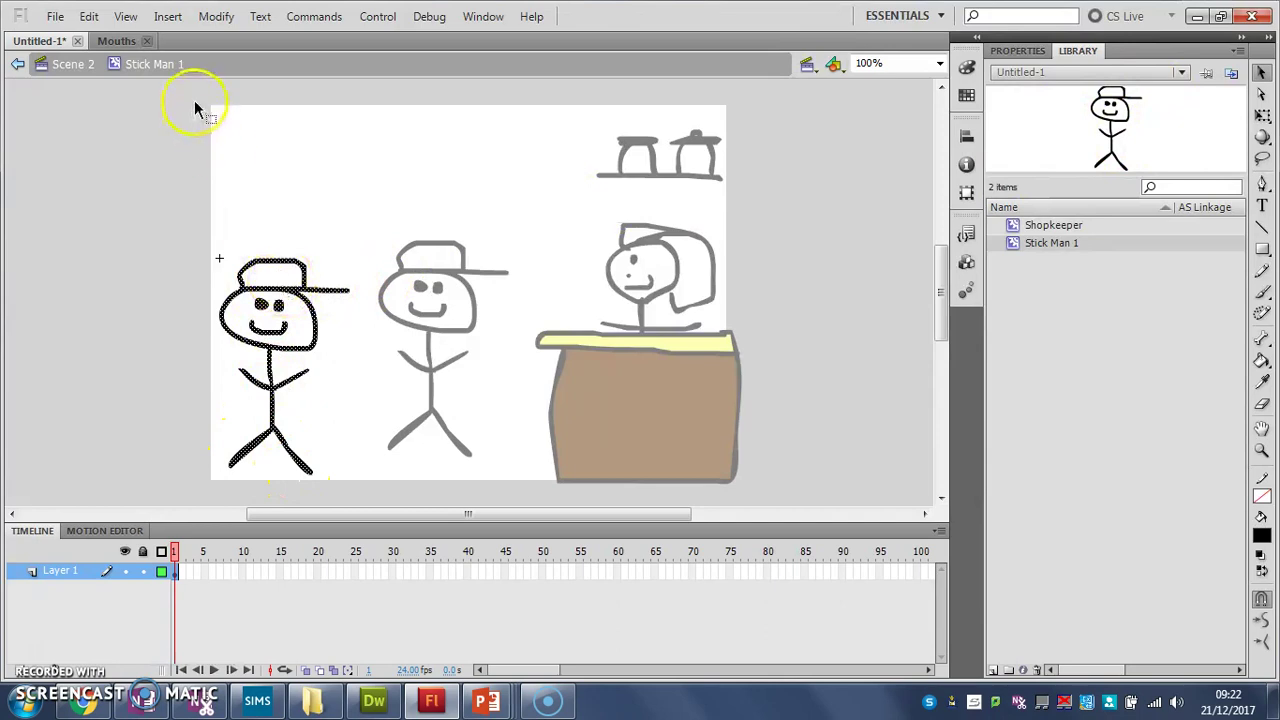
left_click(1262, 360)
left_click(1017, 50)
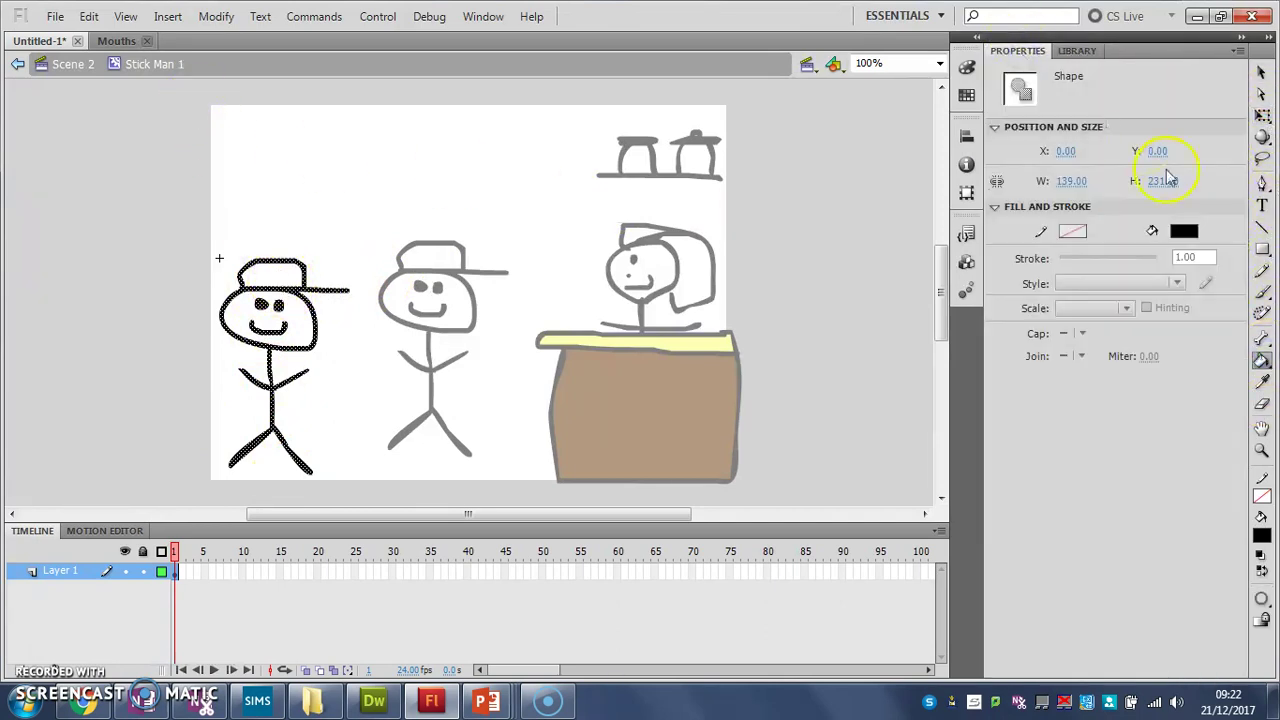
left_click(1184, 232)
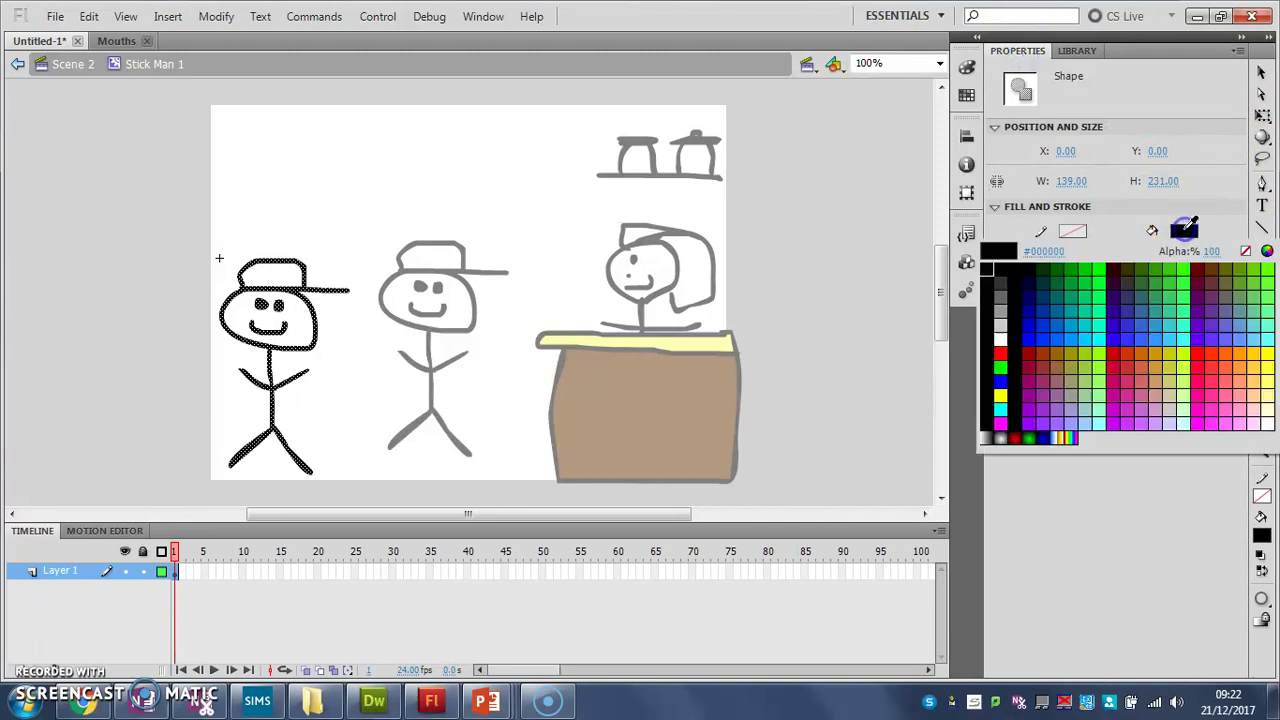
left_click(1002, 353)
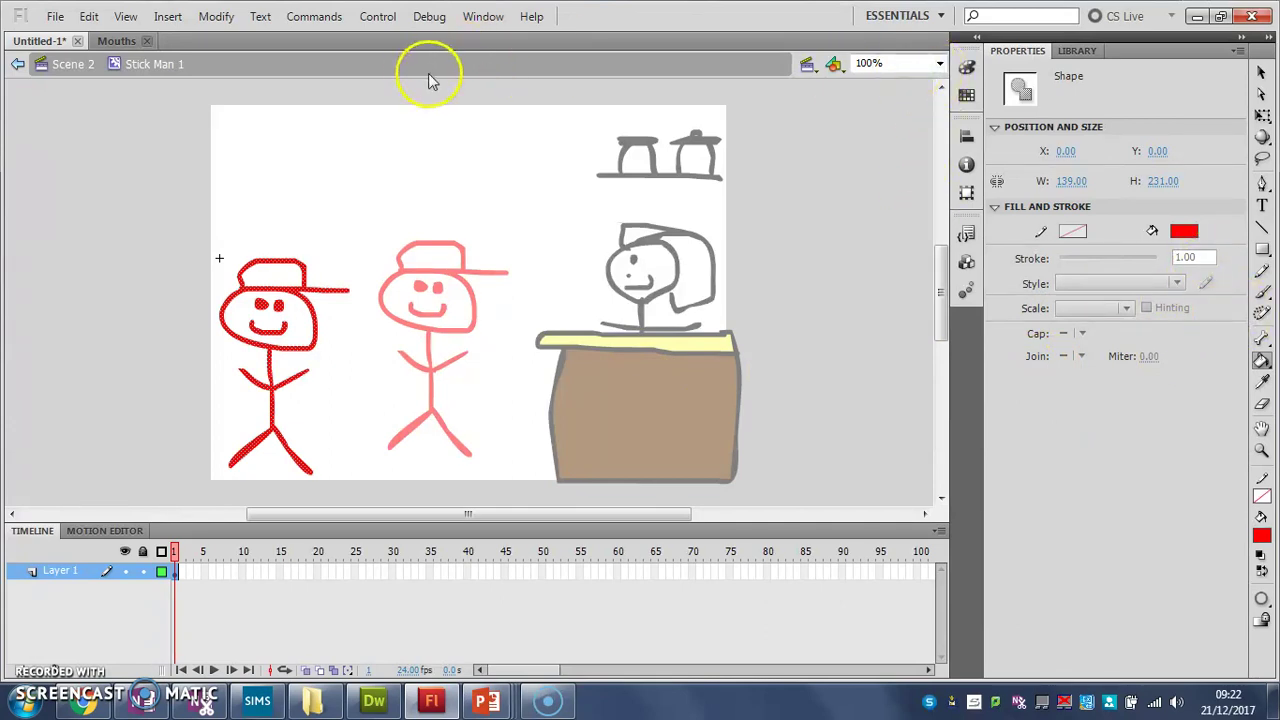
key("ctrl+z")
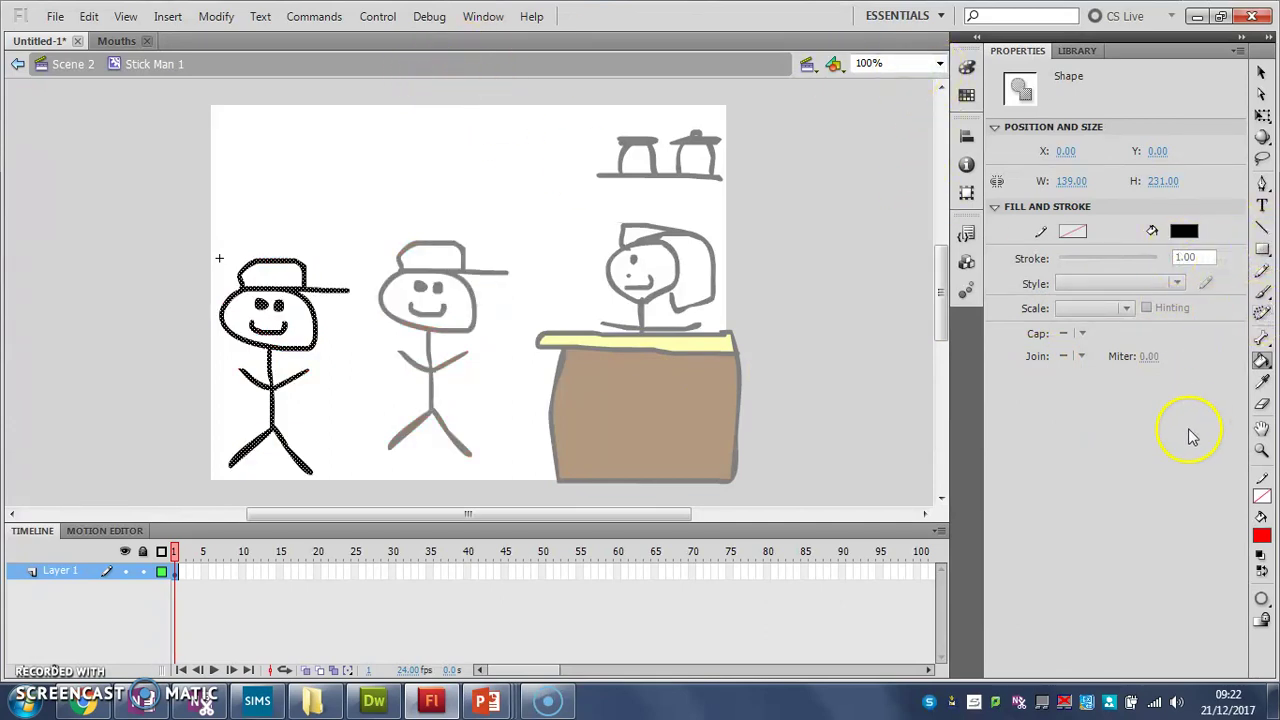
- Fill the stick man's hat with red using the Paint Bucket
left_click(1262, 73)
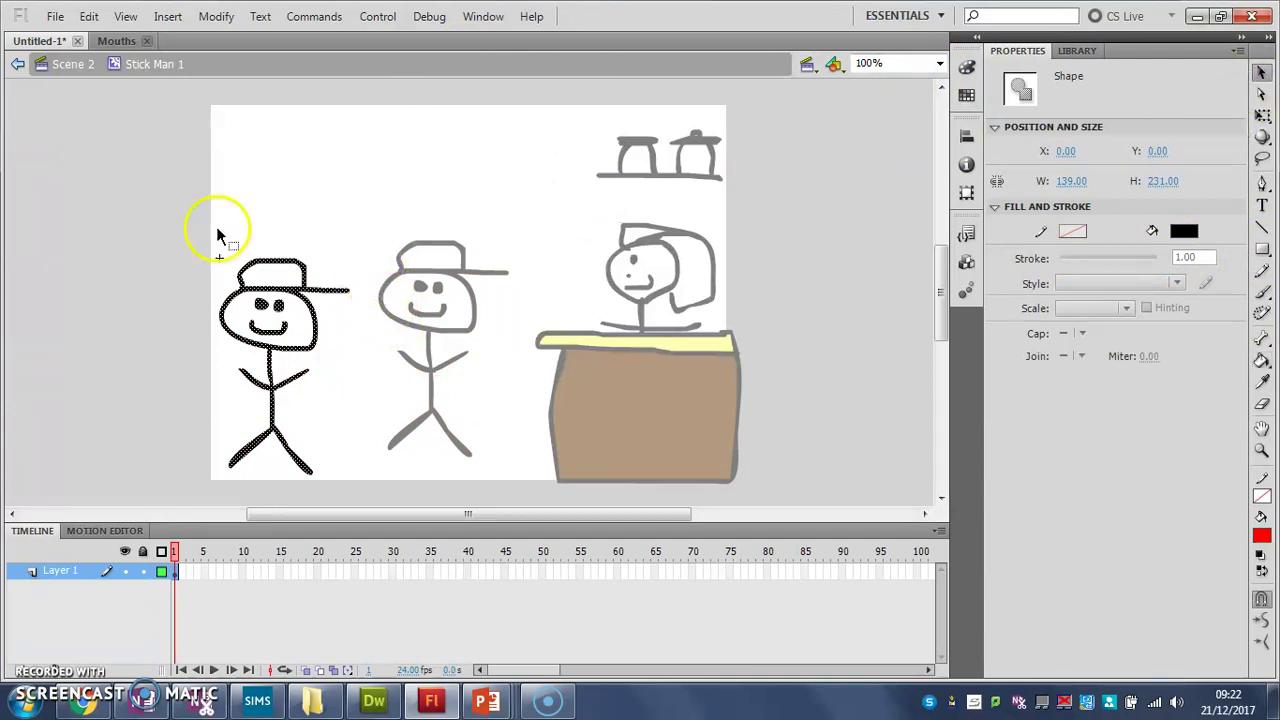
left_click(257, 212)
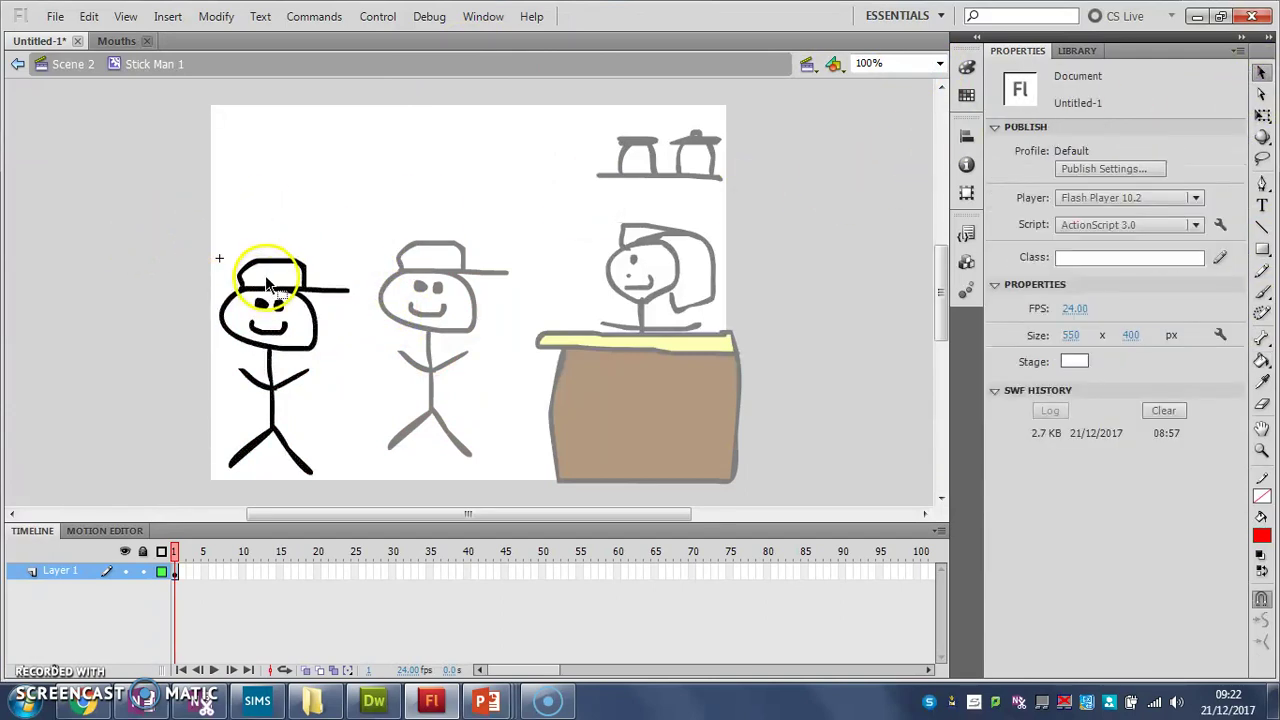
left_click(1262, 360)
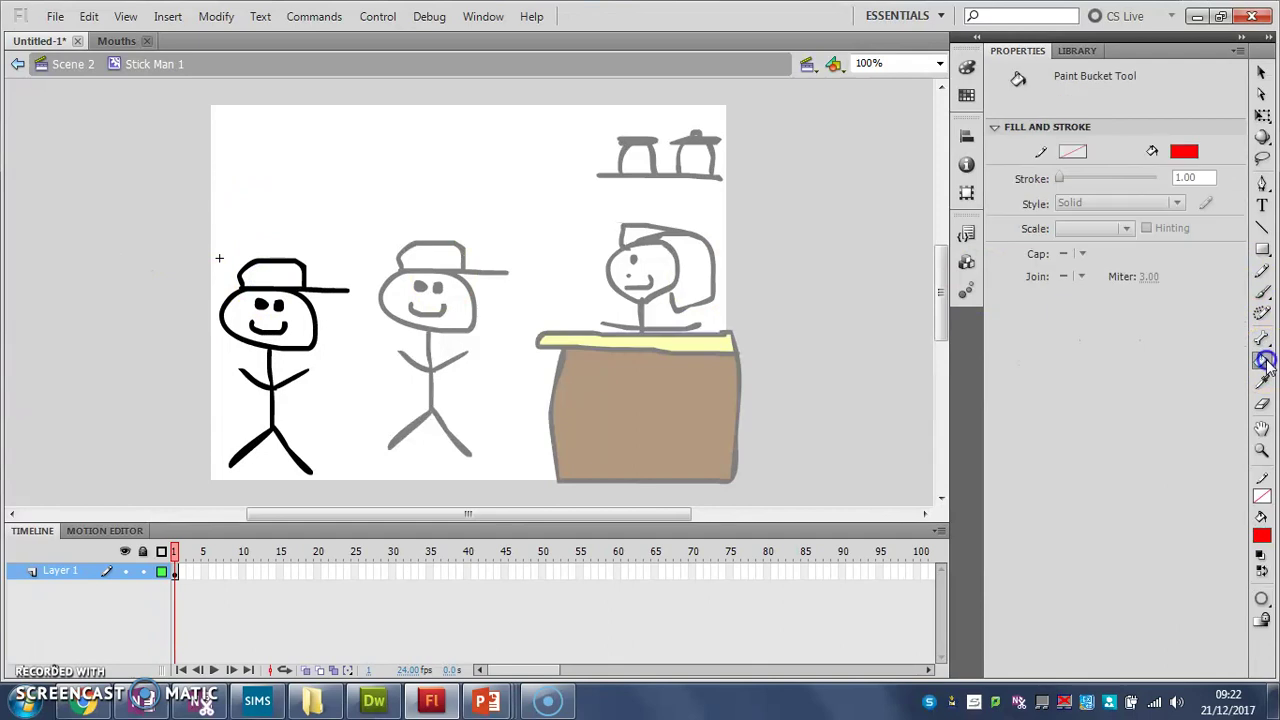
left_click(247, 272)
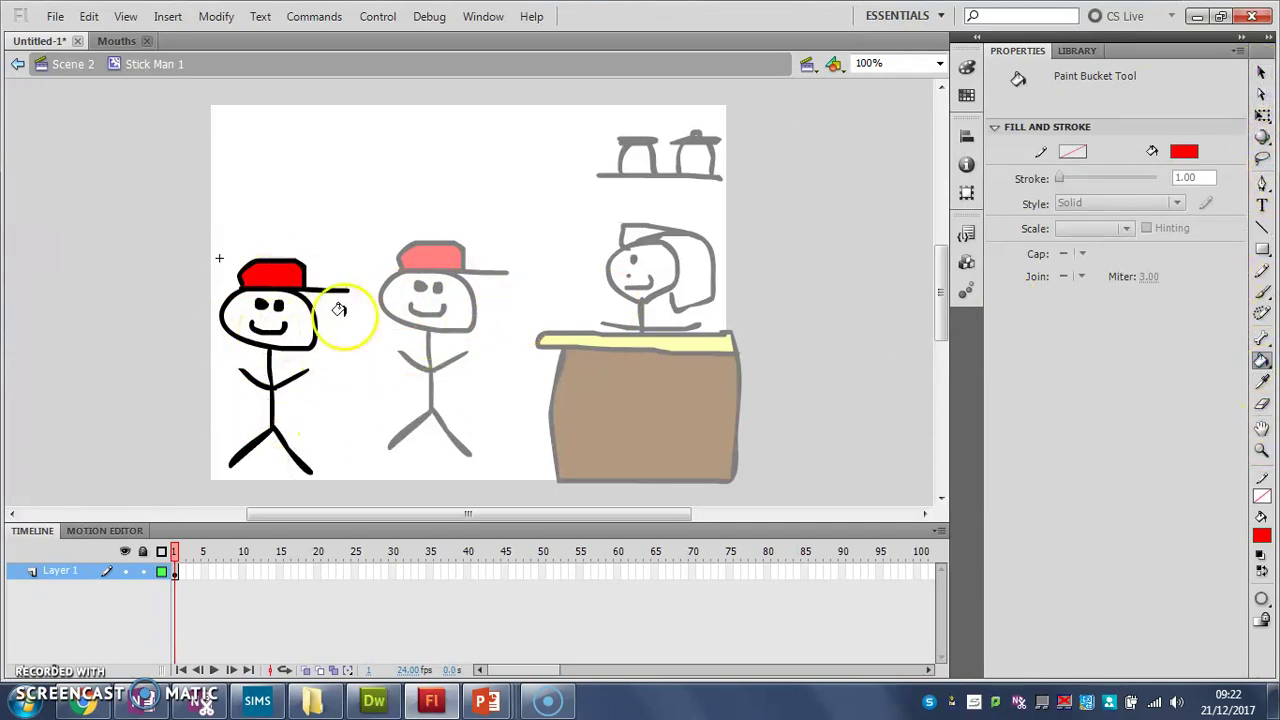
- Select the whole stick man drawing, test a green fill, then set it back to black
left_click(1259, 76)
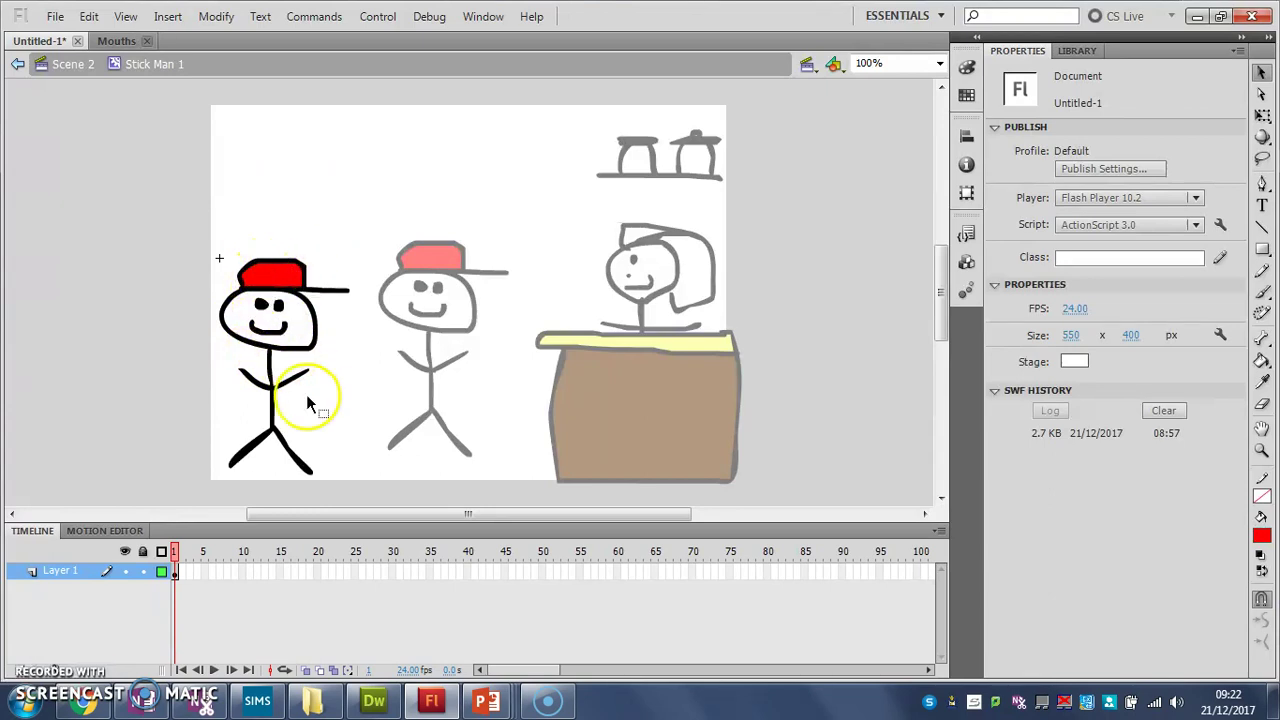
double_click(268, 447)
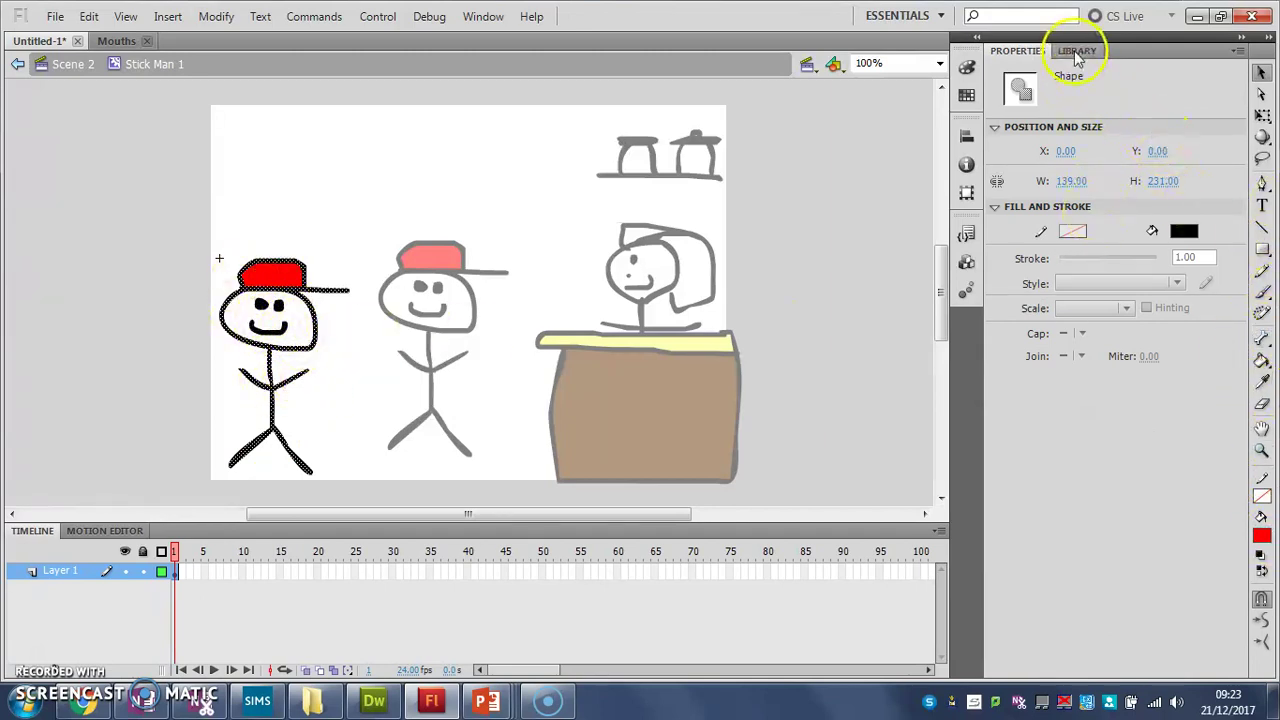
left_click(1184, 232)
left_click(1184, 268)
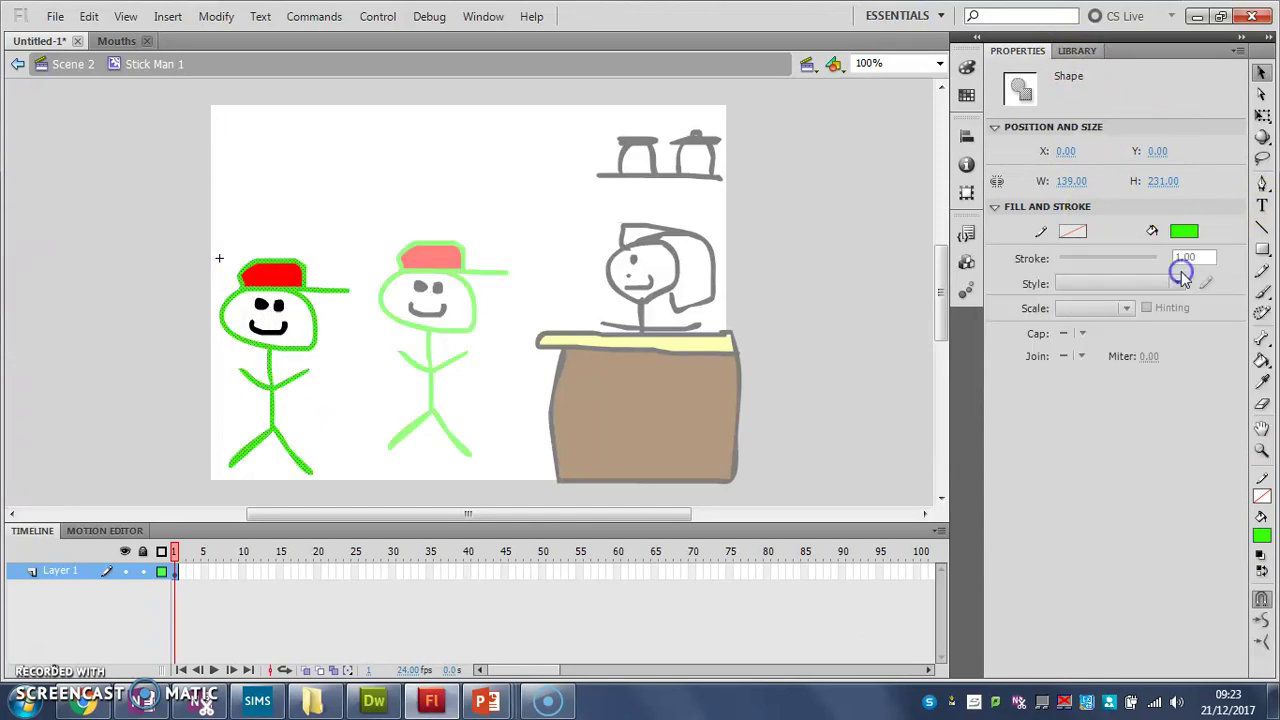
left_click(1184, 232)
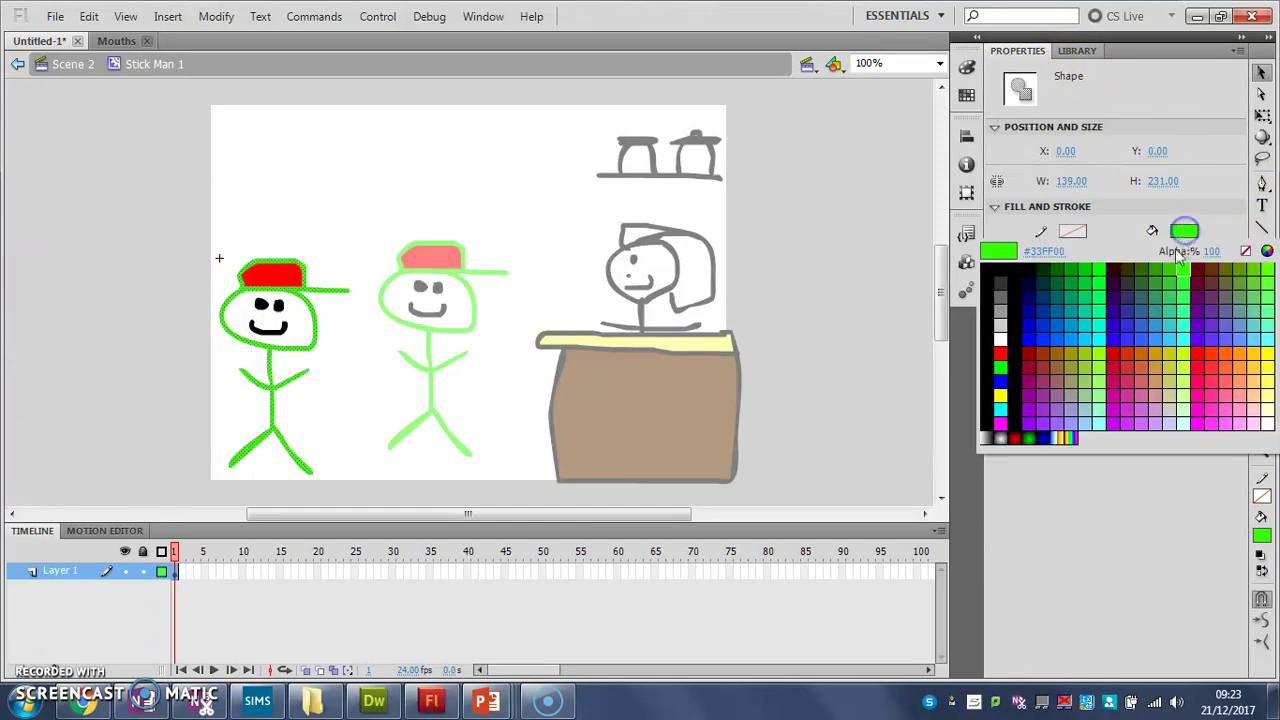
left_click(1016, 280)
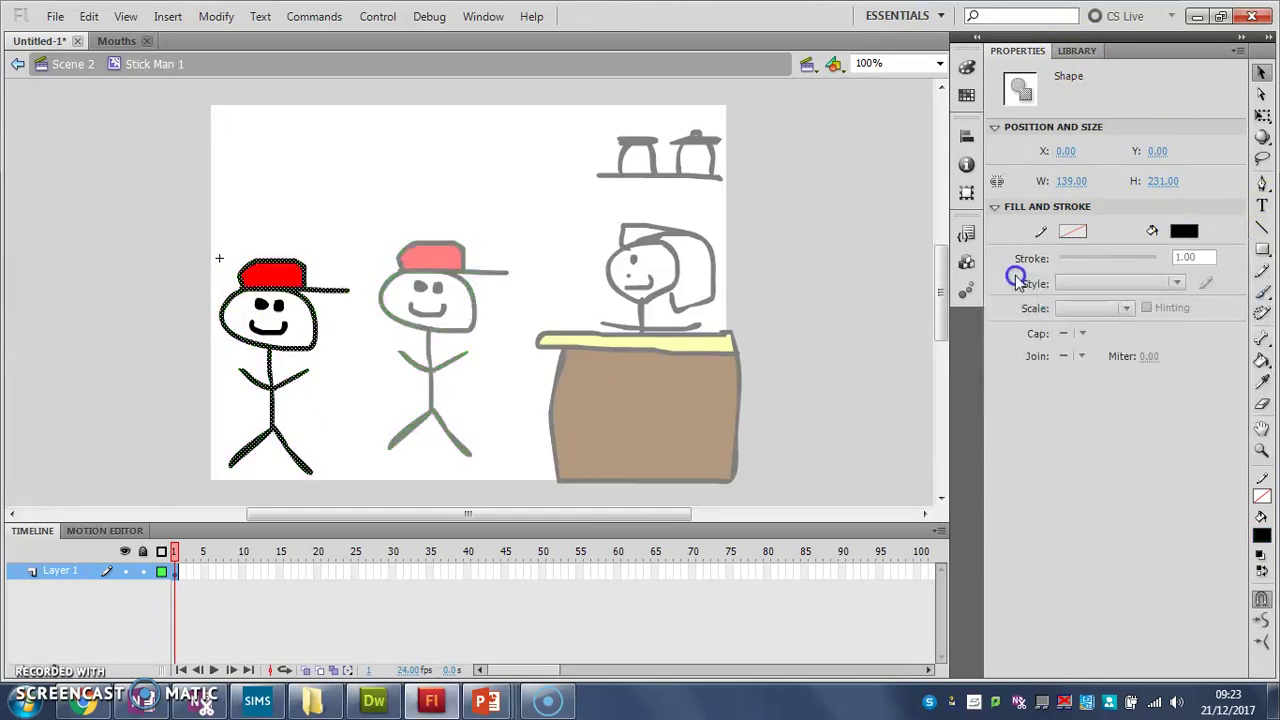
- Leave the Stick Man 1 symbol and go back to Scene 2 with the Selection tool active
left_click(1263, 75)
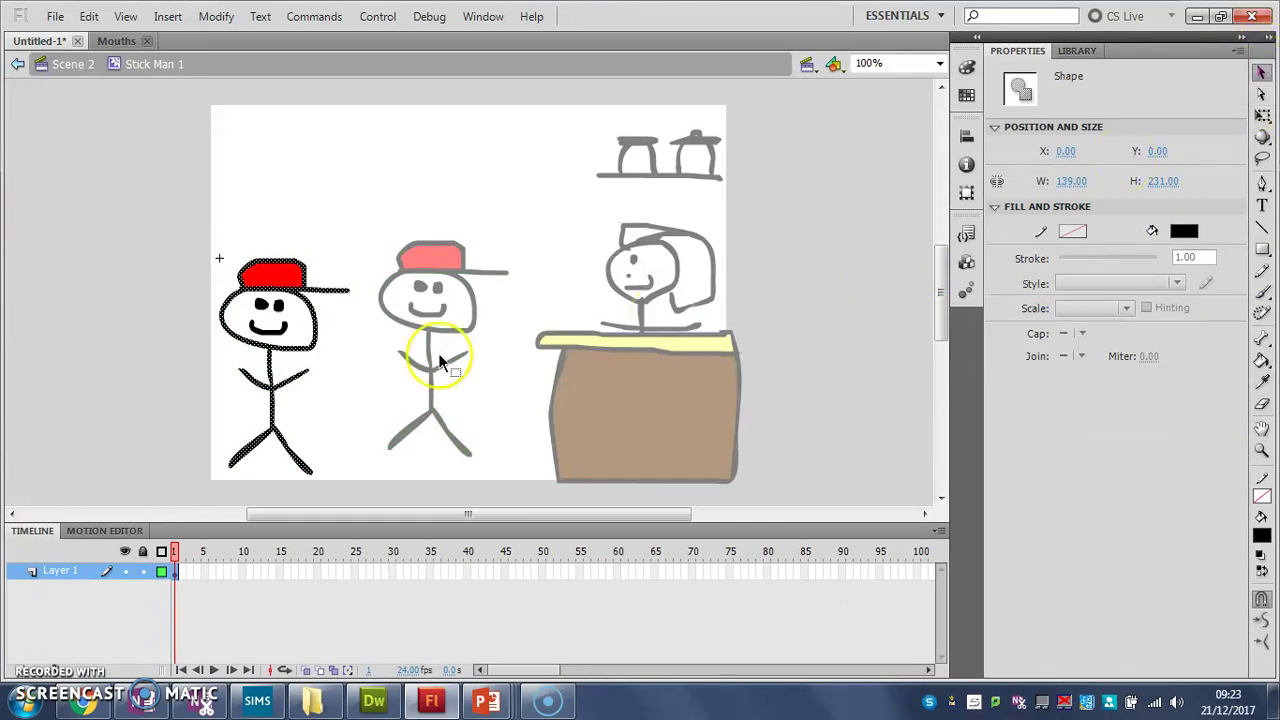
left_click(73, 64)
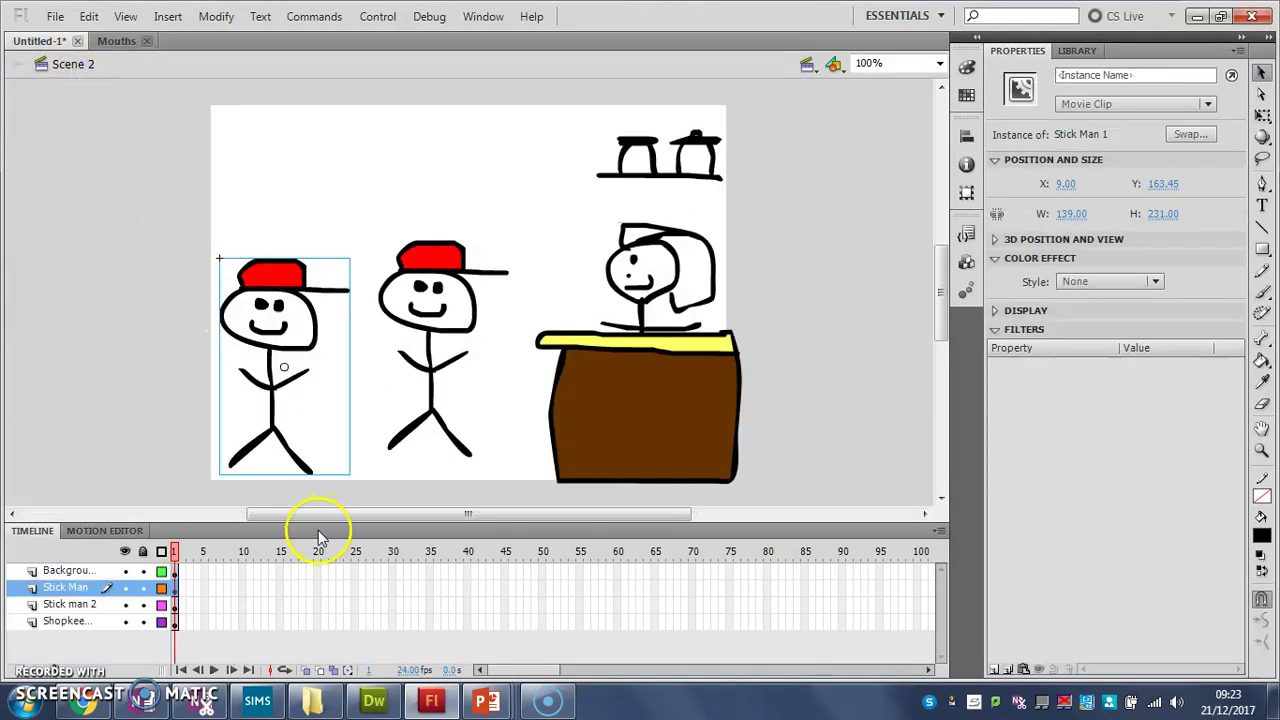